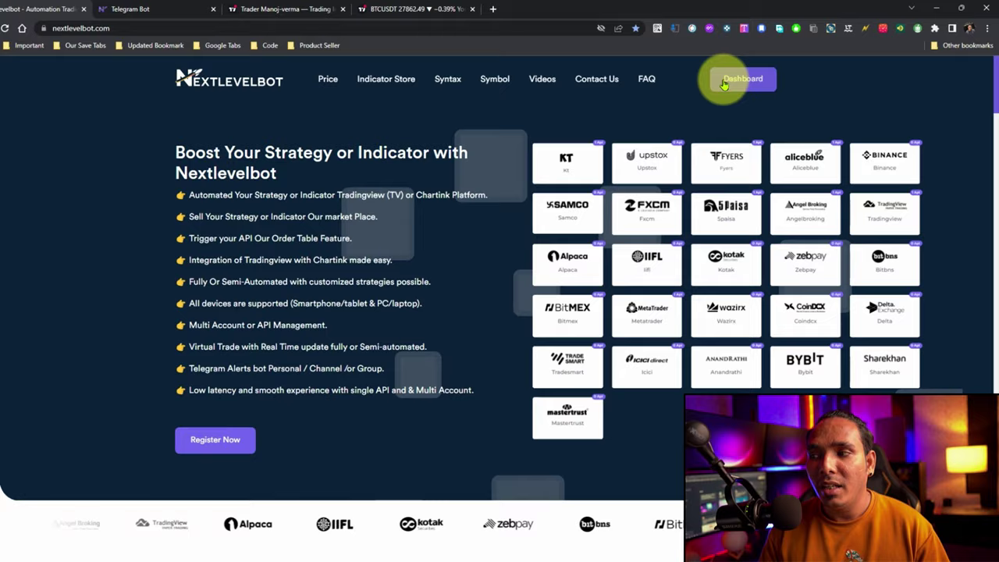
Go via the NextLevelBot dashboard to the Telegram Bot page listing the bot and its three chats.
left_click(141, 9)
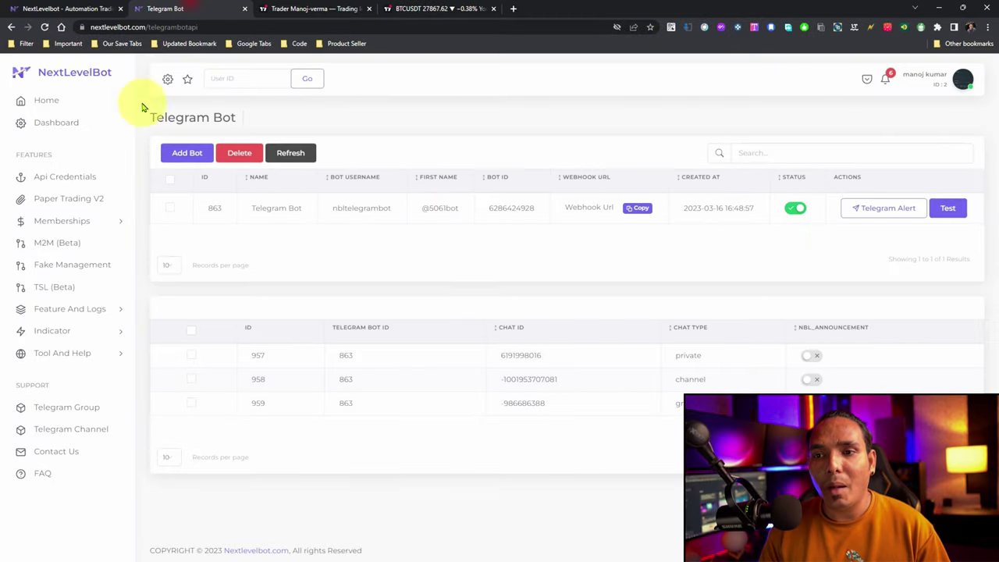
left_click(55, 8)
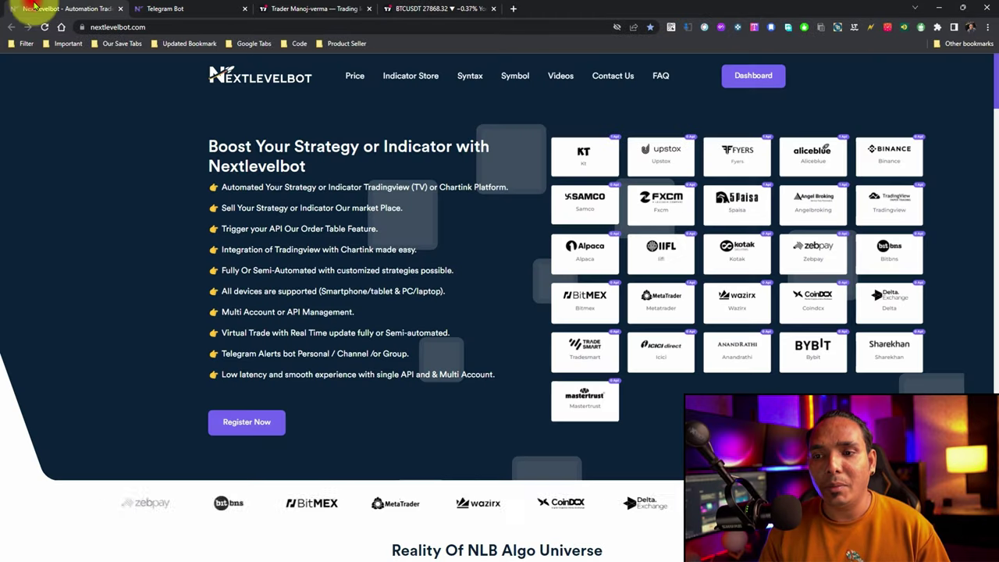
left_click(734, 77)
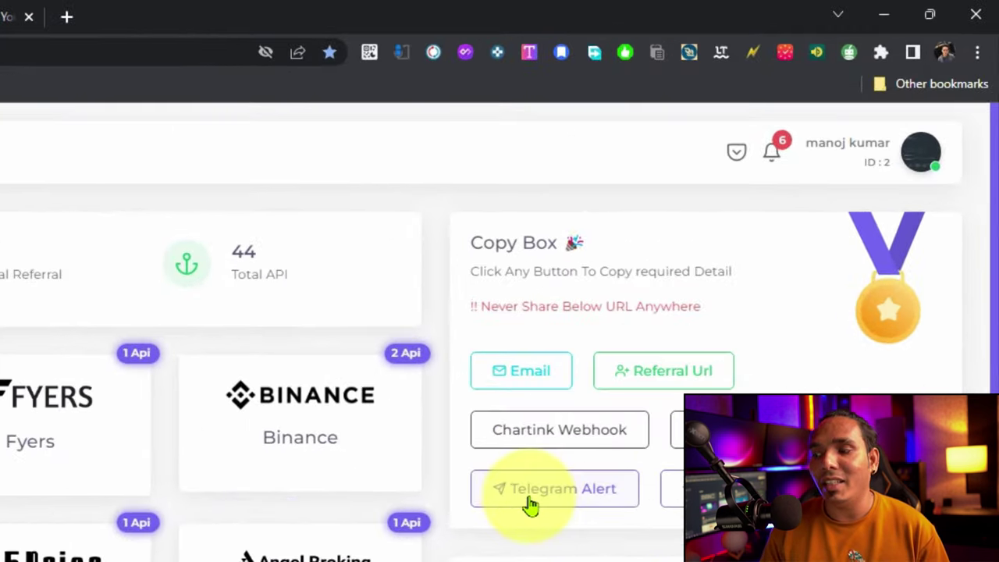
left_click(529, 499)
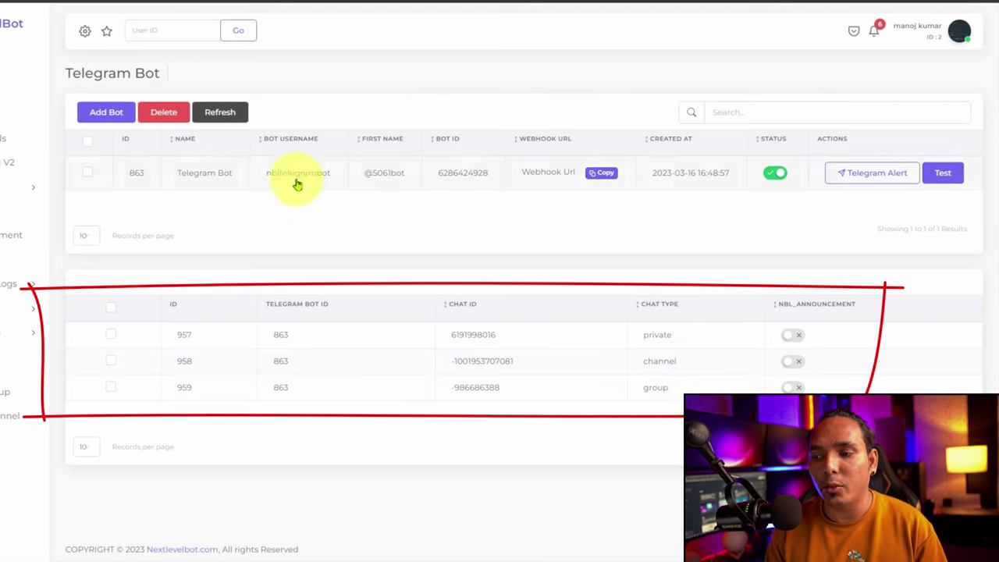
Select the existing bot and delete it together with its linked chats.
left_click(87, 171)
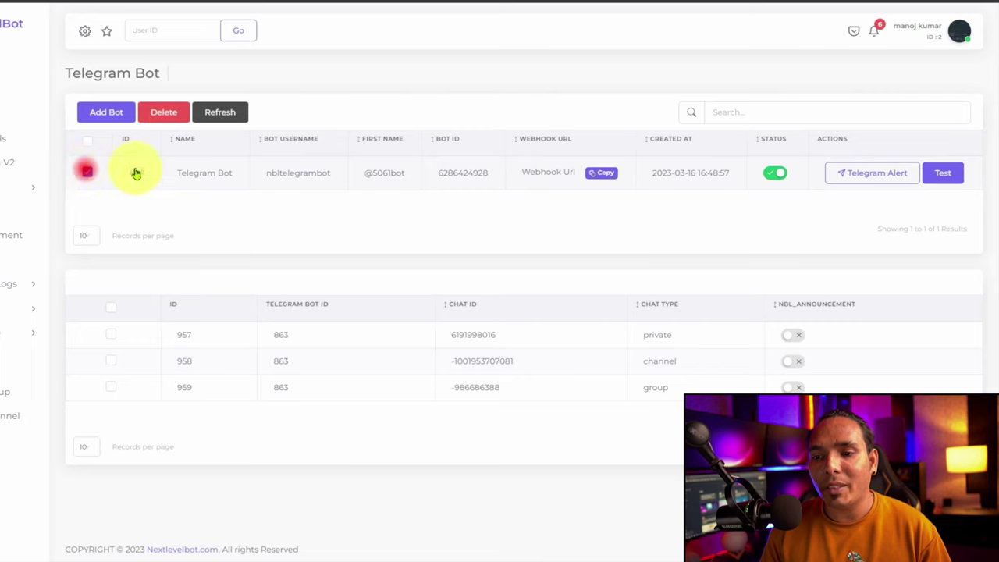
left_click(165, 111)
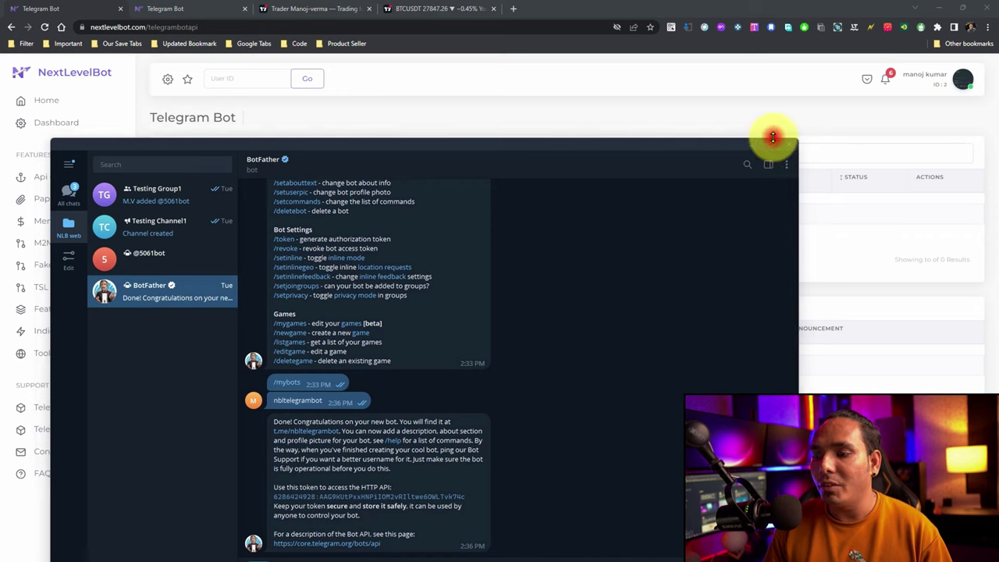
Maximize Telegram and review BotFather's chat containing the new bot's details.
left_click(770, 144)
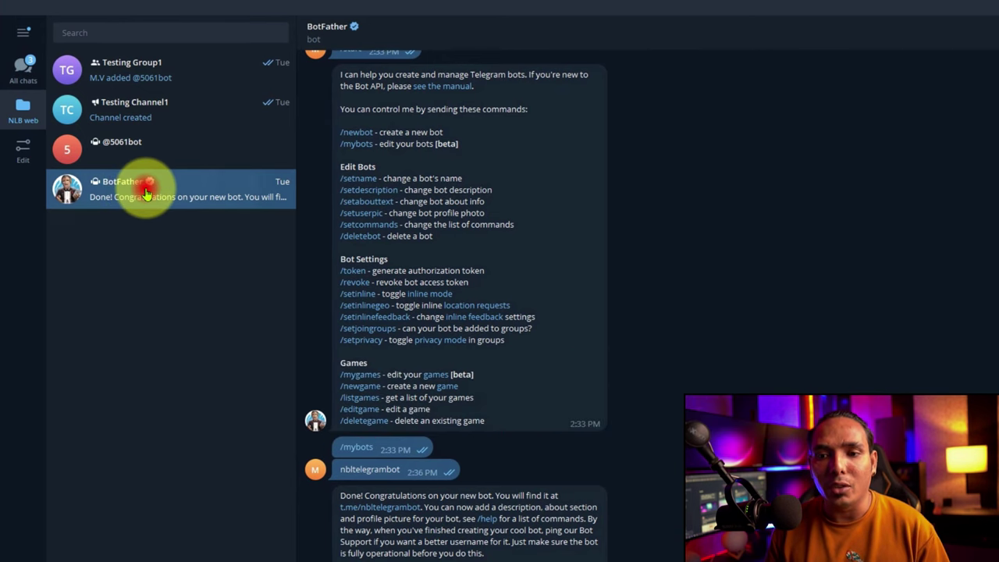
left_click(382, 32)
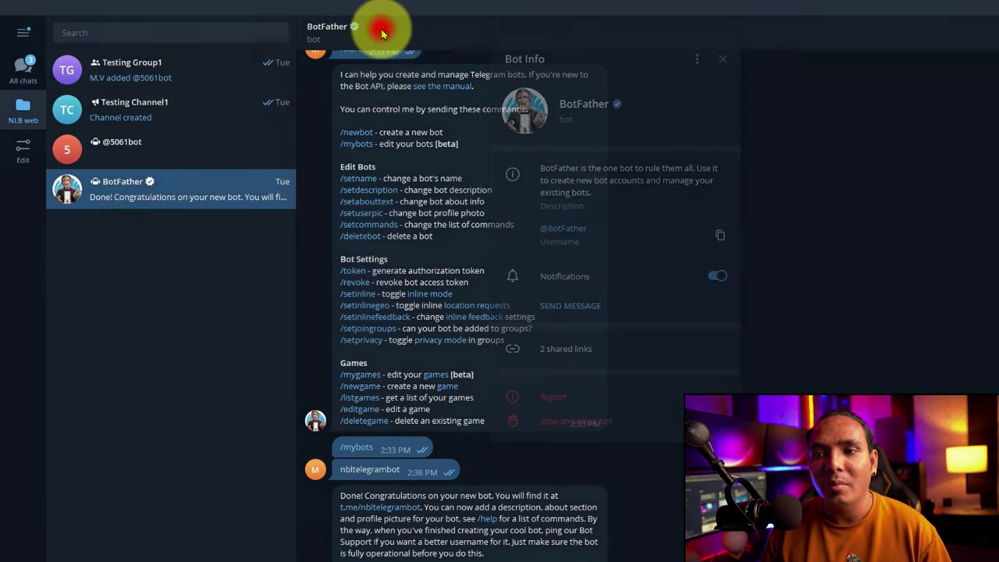
left_click(477, 206)
scroll(468, 205, "up", 3)
scroll(358, 168, "down", 2)
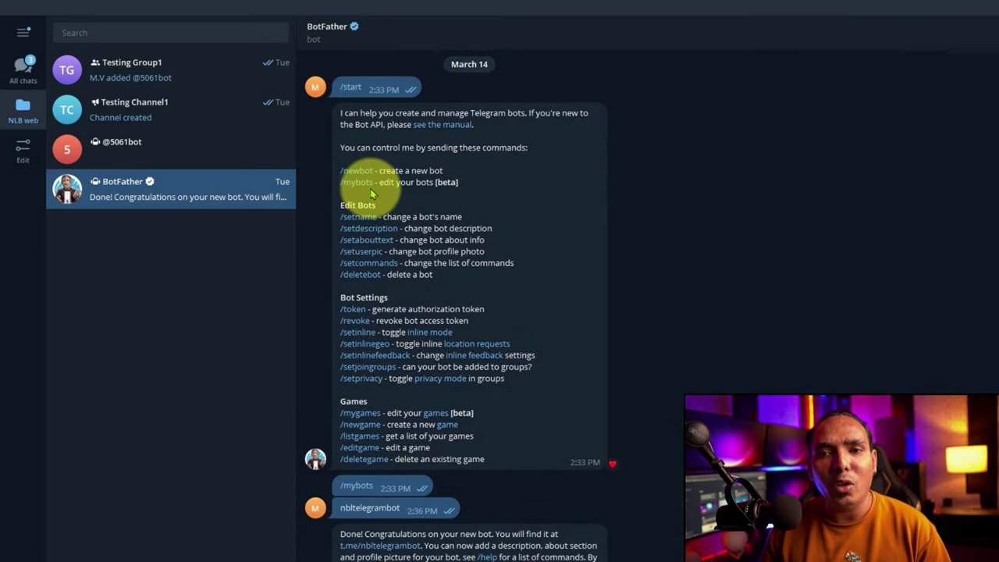
scroll(372, 194, "down", 1)
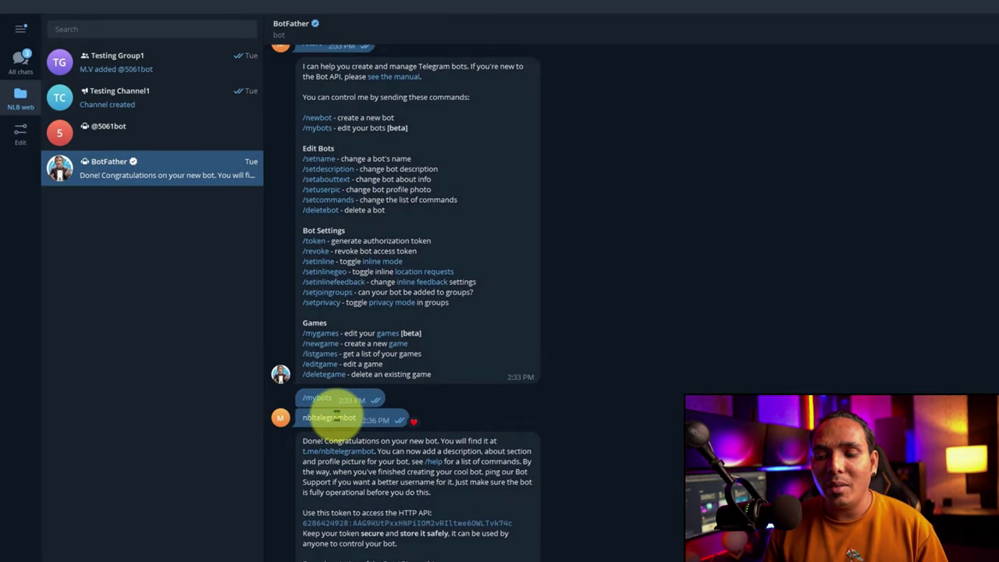
Copy the new bot's HTTP API token from BotFather's reply and return to the browser.
double_click(334, 417)
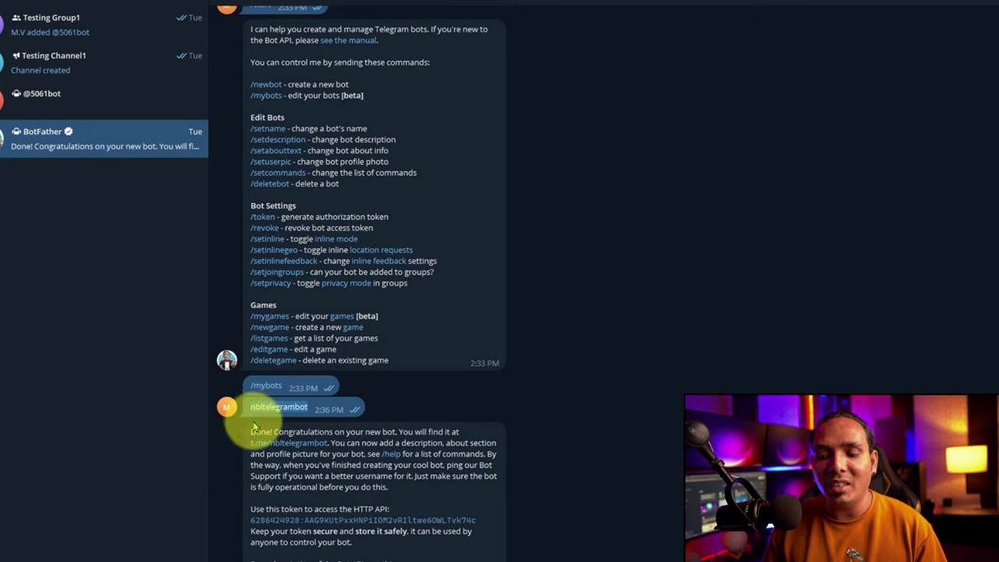
left_click_drag(250, 431, 426, 441)
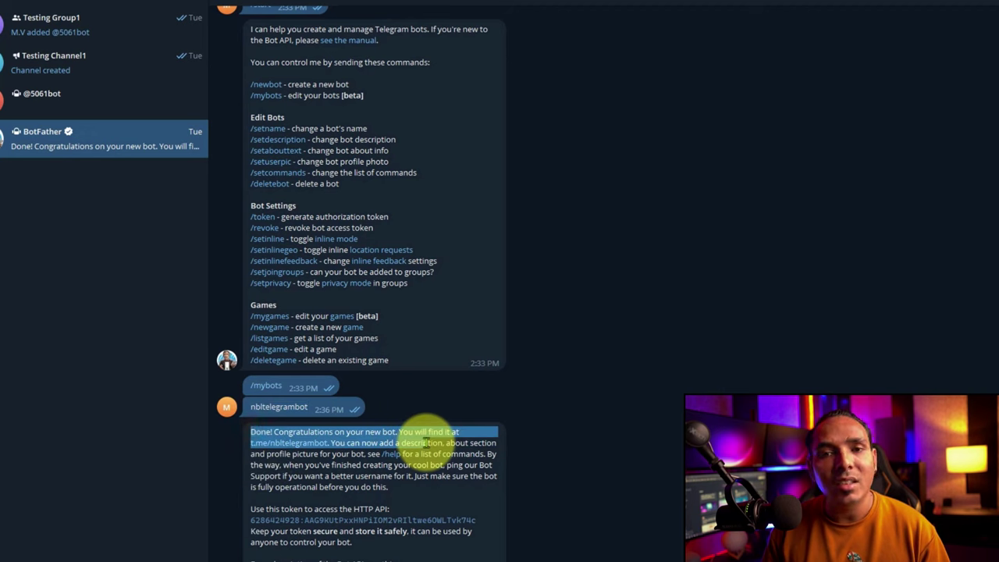
left_click(336, 521)
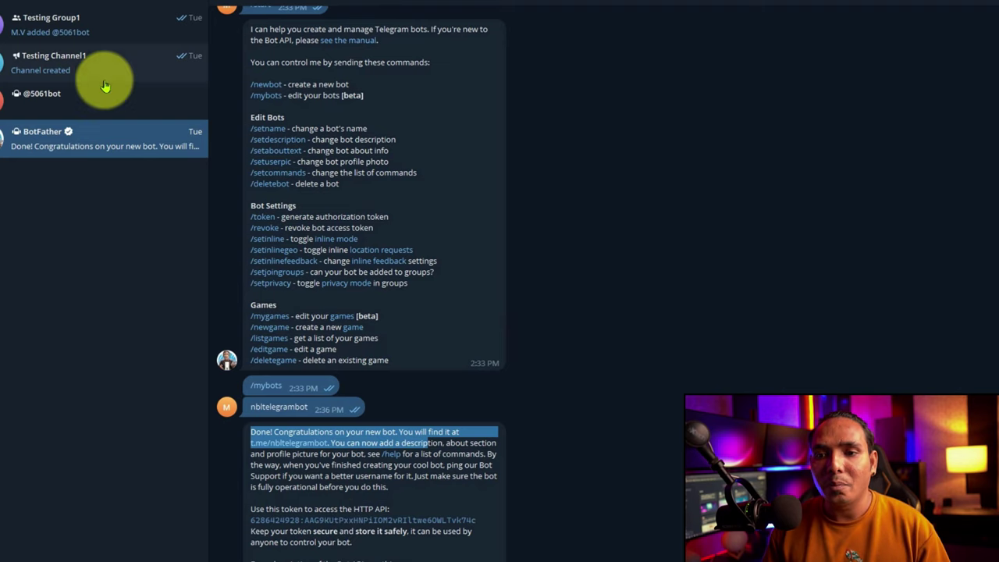
left_click(89, 62)
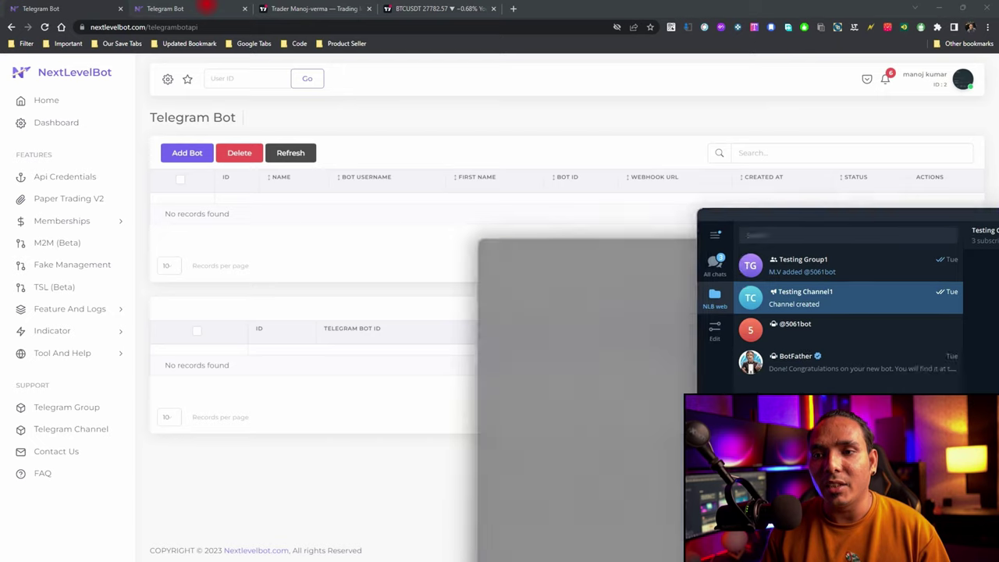
key("alt+Tab")
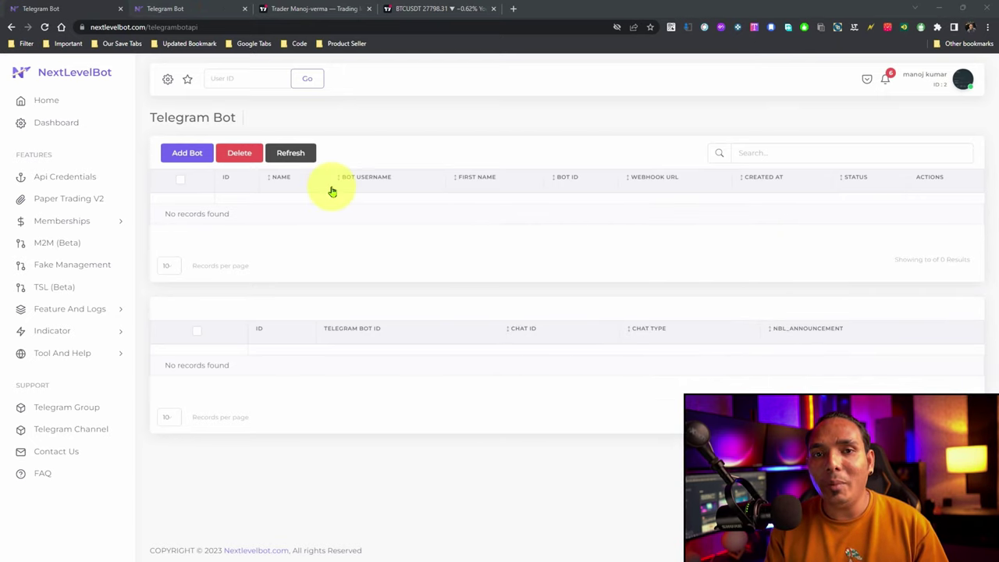
Add a new bot by pasting the copied token into the Telegram Token field and submitting.
left_click(188, 155)
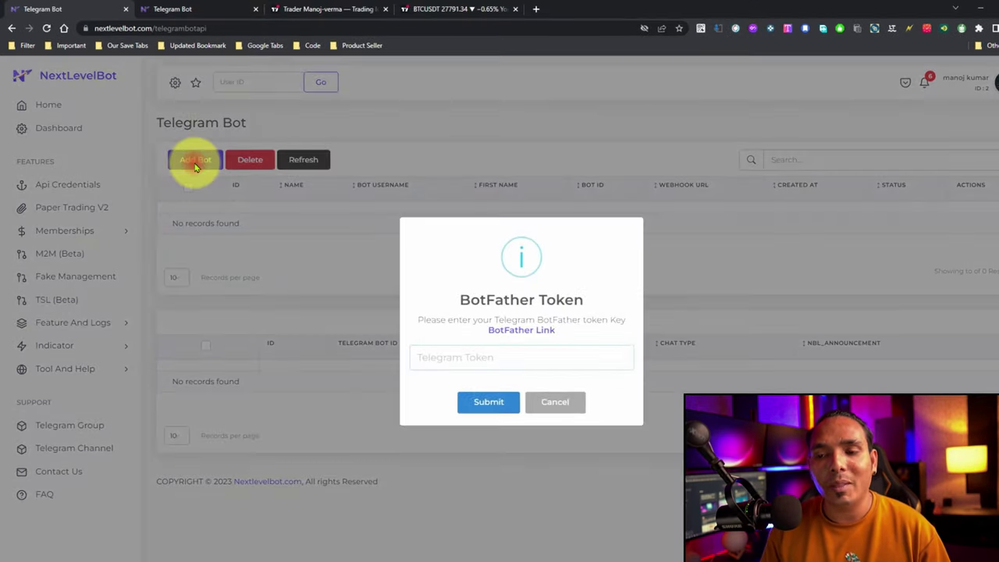
left_click(461, 362)
key("ctrl+v")
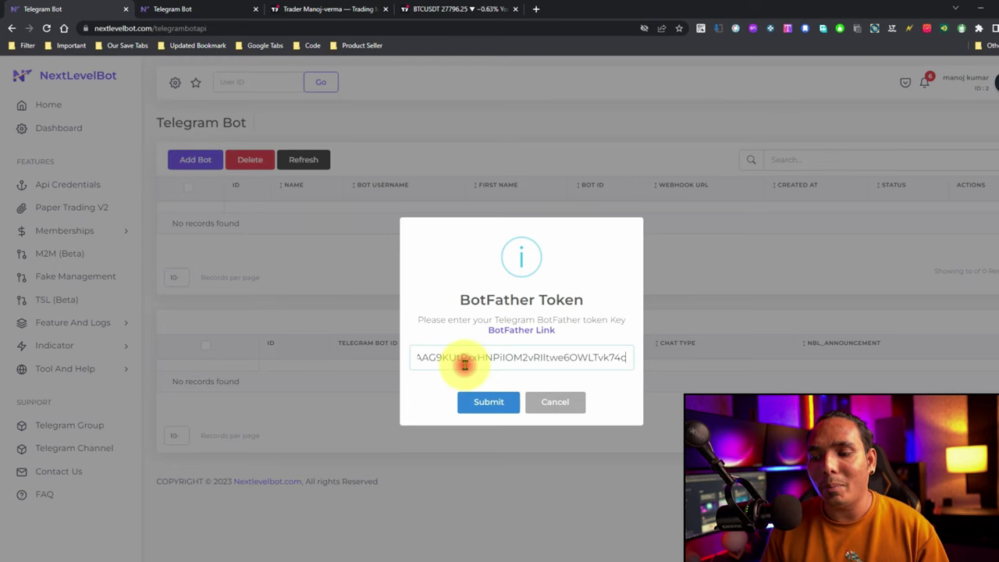
left_click(488, 401)
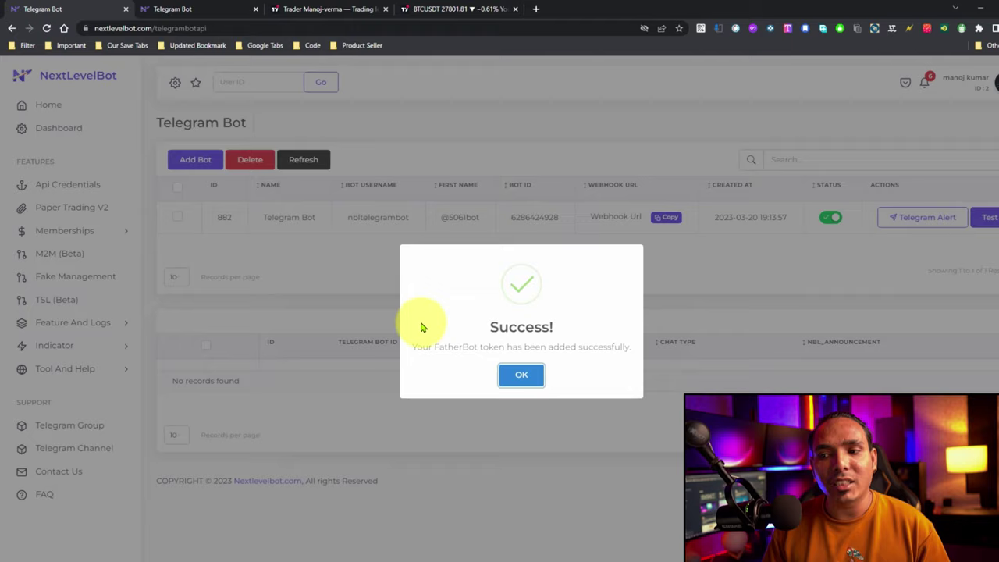
left_click(521, 376)
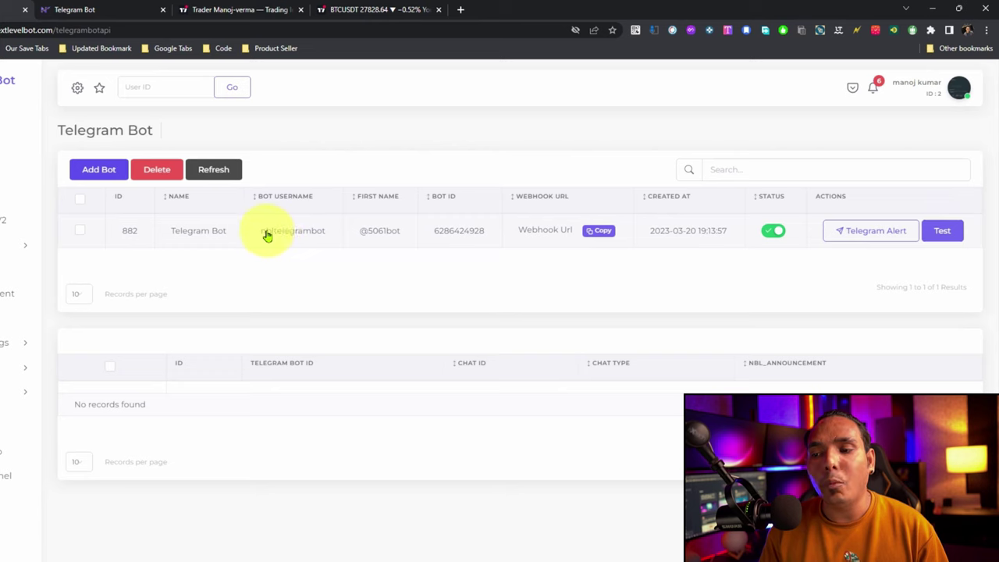
Check the new nbltelegrambot row's username, then go back to Telegram.
left_click_drag(263, 230, 403, 239)
left_click_drag(263, 230, 304, 234)
left_click(298, 230)
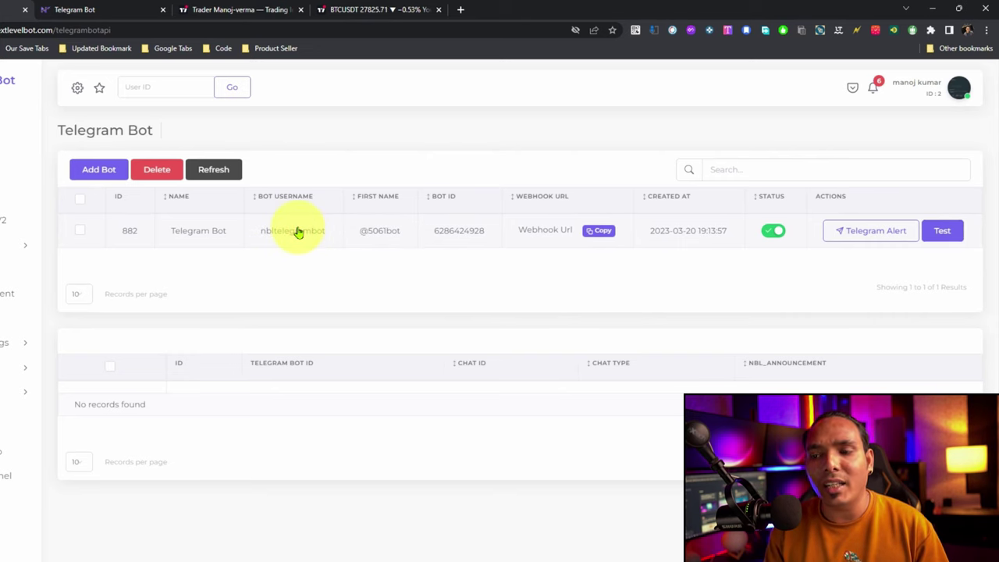
key("alt+Tab")
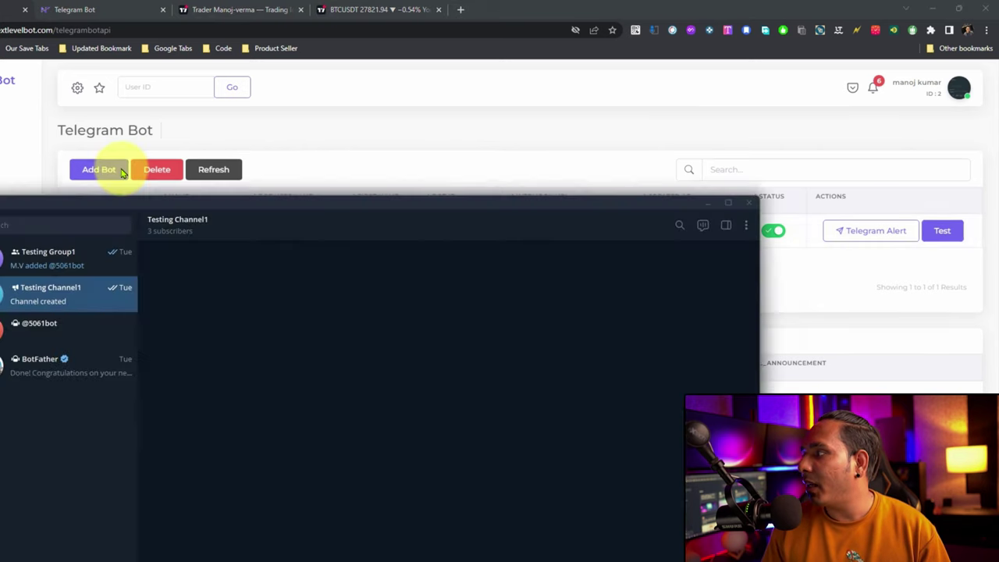
Open Testing Channel1's channel info and try adding members, then cancel.
left_click(776, 136)
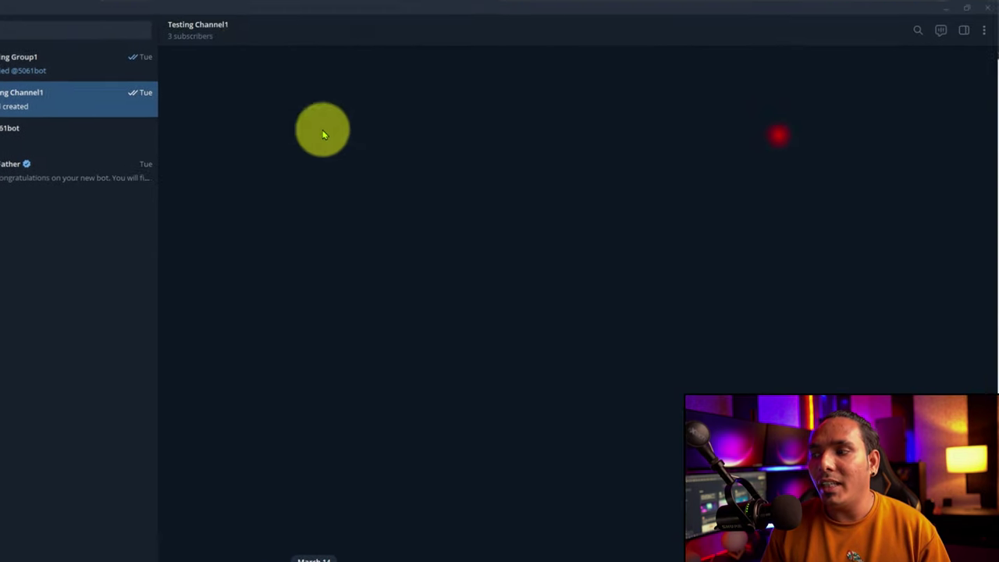
left_click(240, 30)
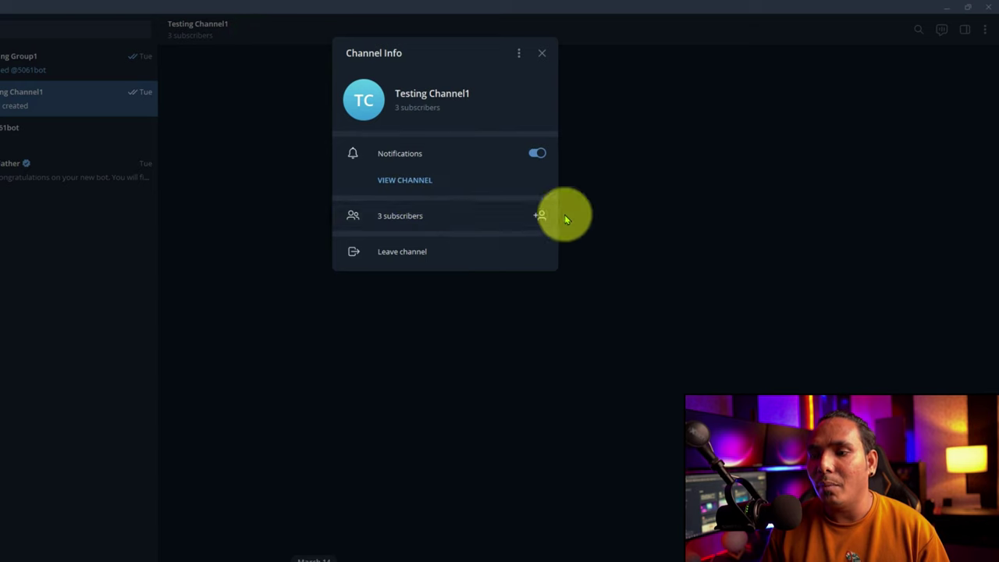
left_click(539, 213)
left_click(390, 188)
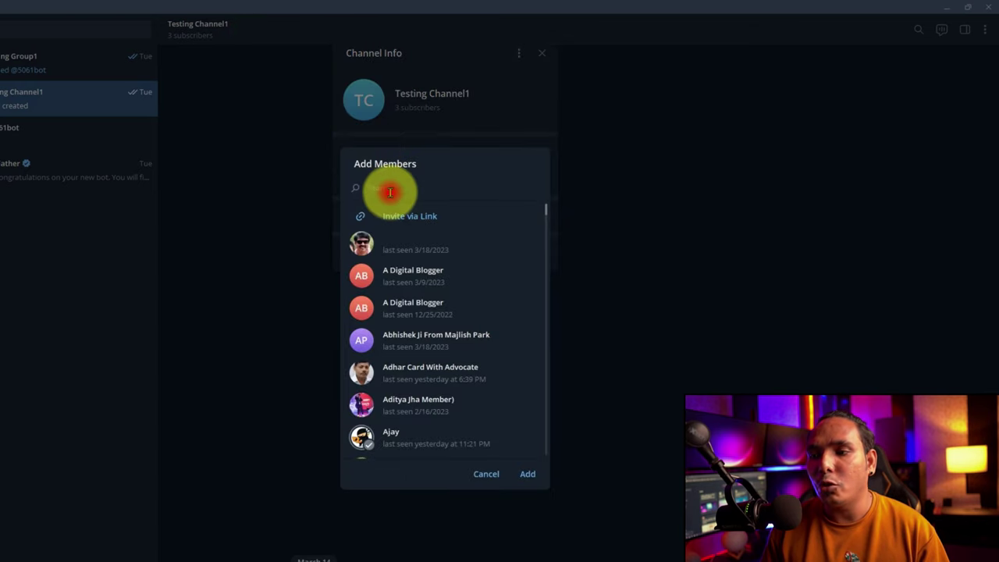
key("ctrl+v")
left_click(536, 188)
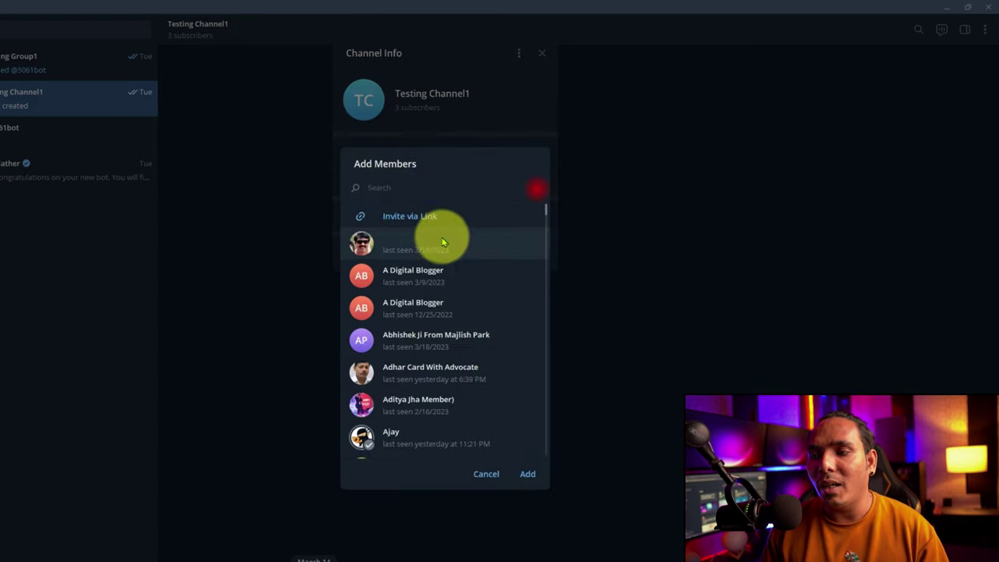
left_click(273, 154)
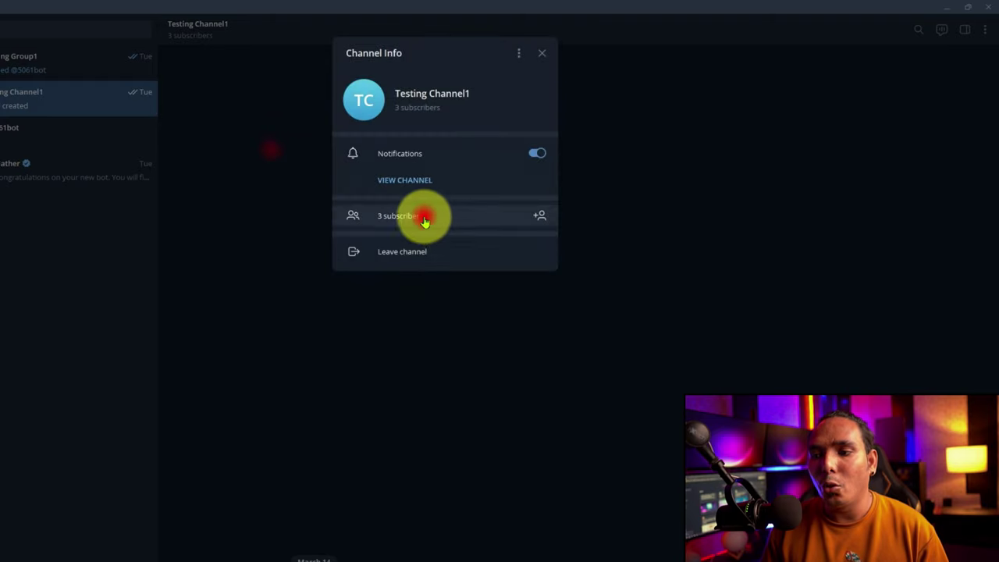
Review the channel's 3 subscribers, close the list, and restore Telegram's window size.
left_click(424, 216)
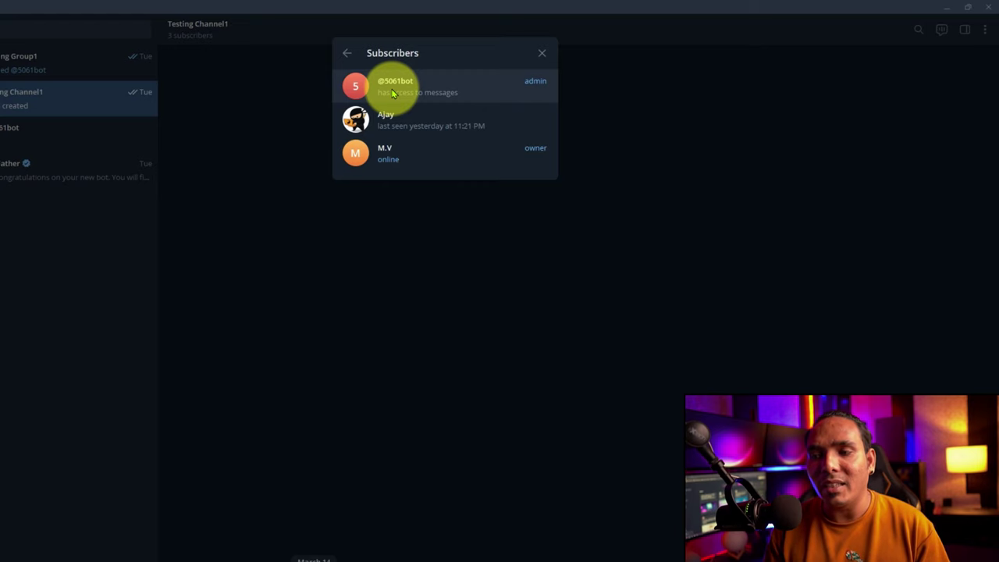
left_click(541, 51)
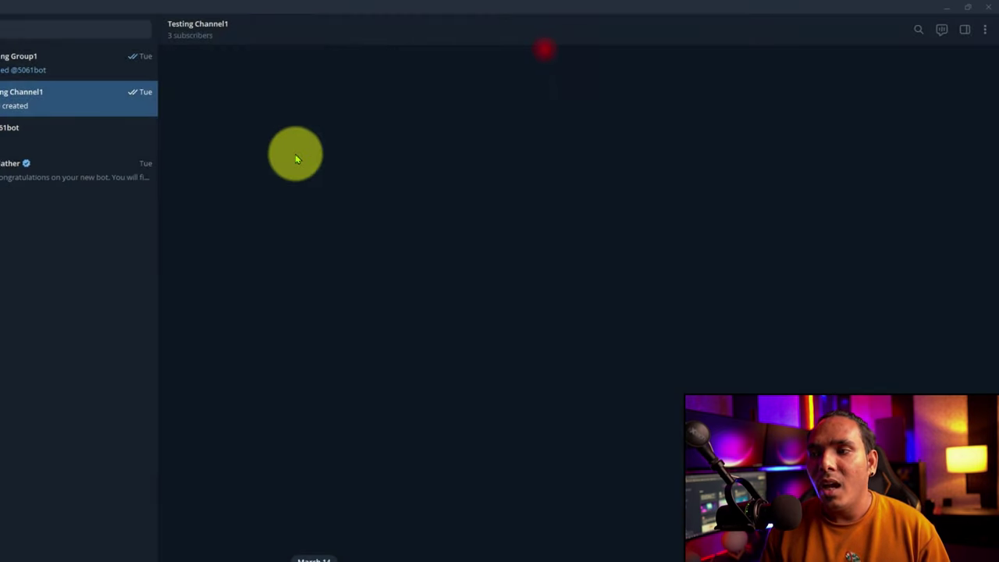
double_click(219, 8)
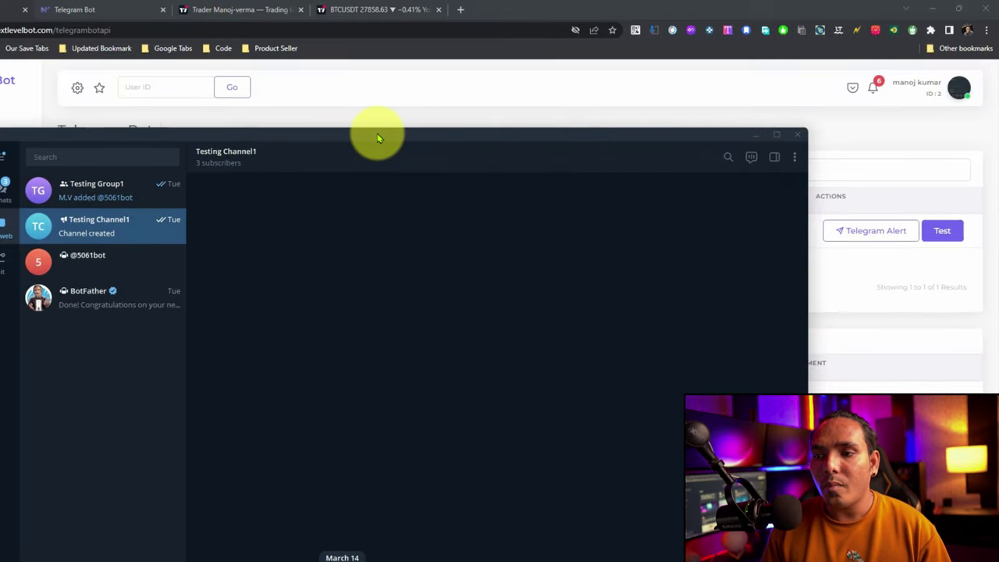
Open the bot's Telegram Alert options, choose Channel, and copy its connection code.
left_click(379, 138)
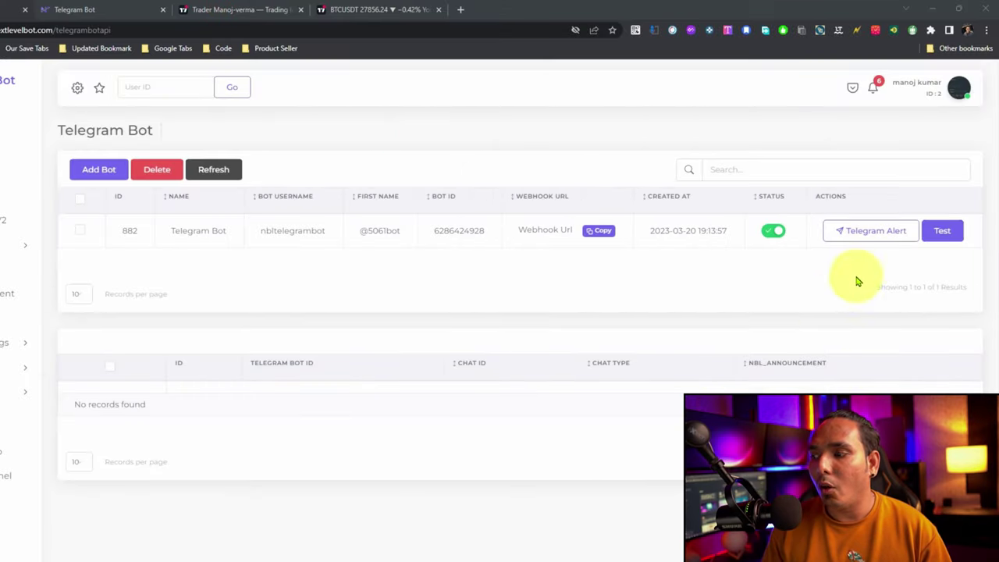
left_click(861, 231)
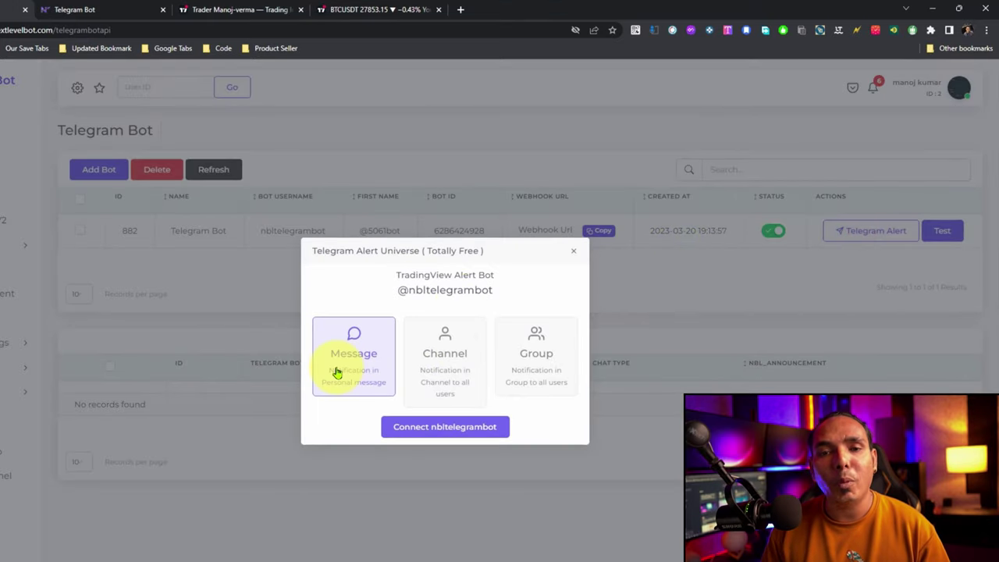
left_click(431, 357)
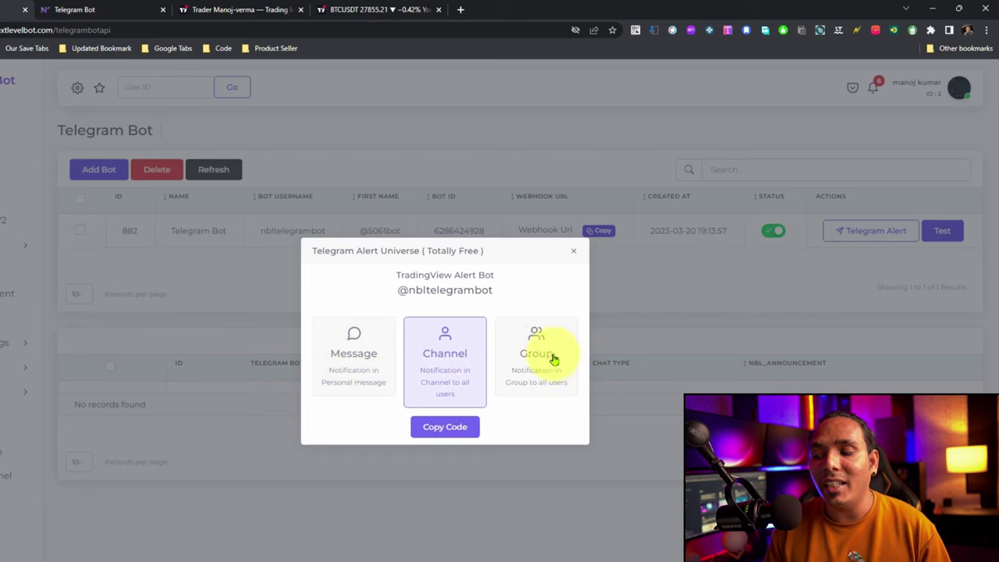
left_click(531, 343)
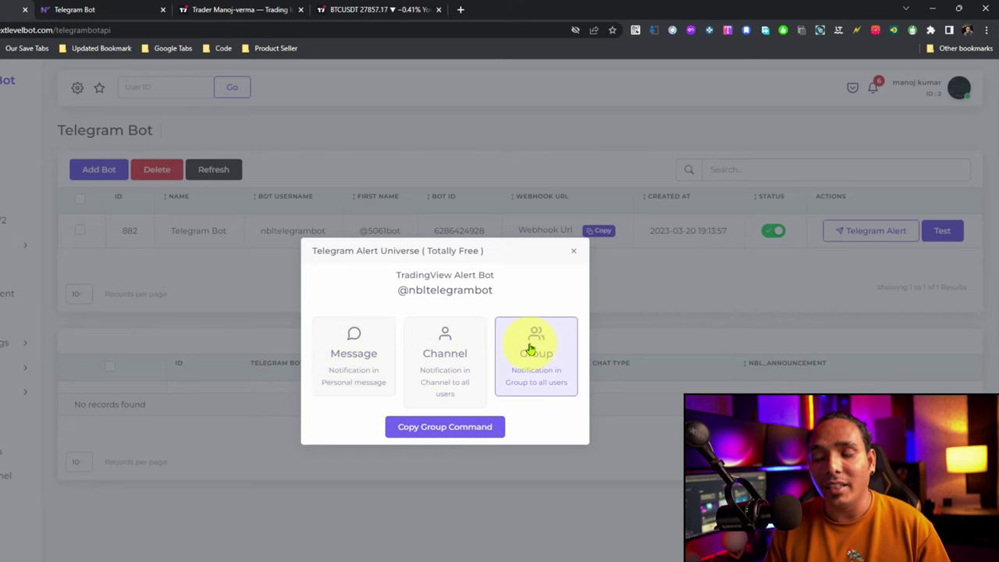
left_click(448, 364)
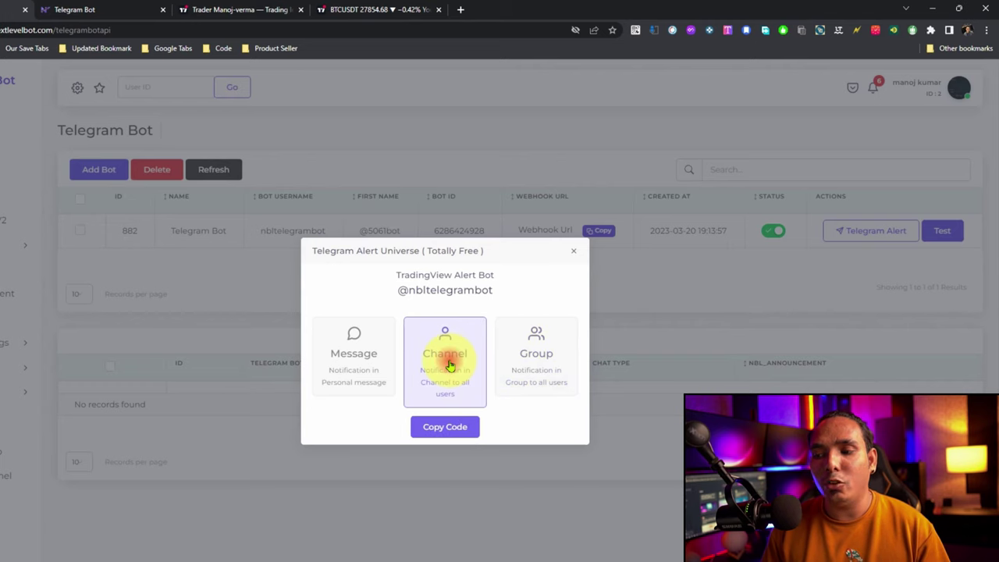
left_click(441, 437)
left_click(443, 427)
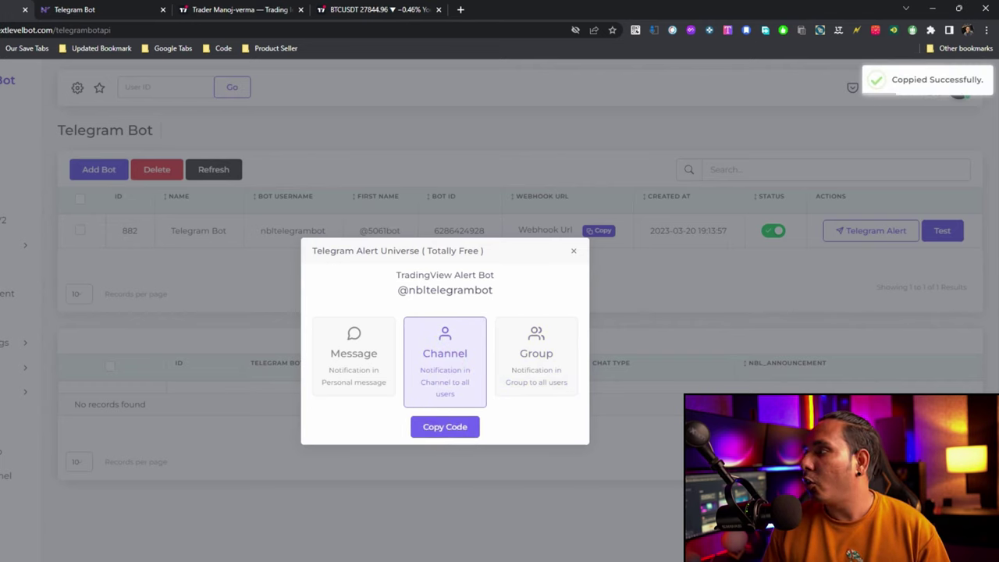
key("alt+Tab")
Post the copied auth code in Testing Channel1, confirm the bot's reply, and snap Telegram right.
left_click(160, 168)
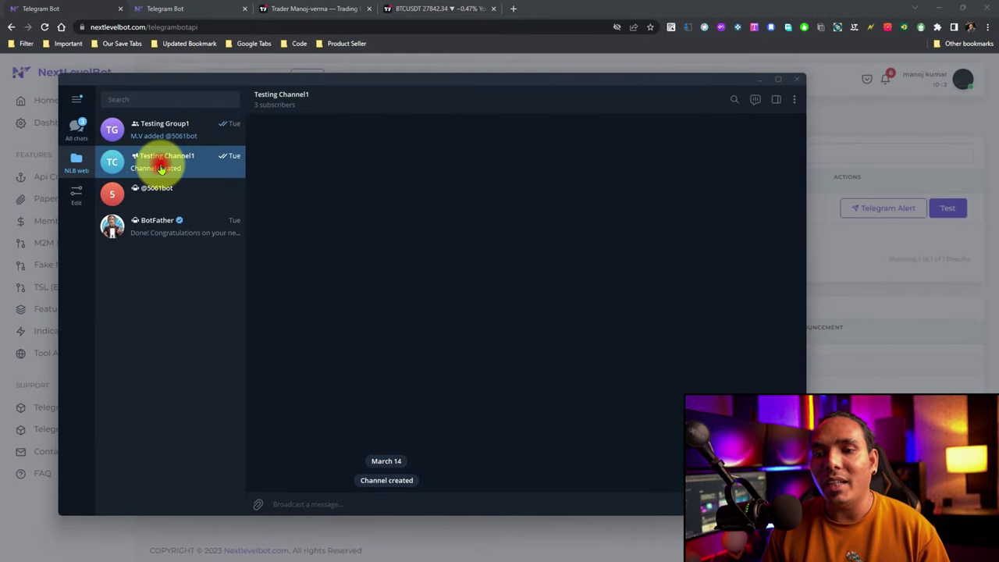
left_click(305, 503)
type("auth Mjo4ODI=")
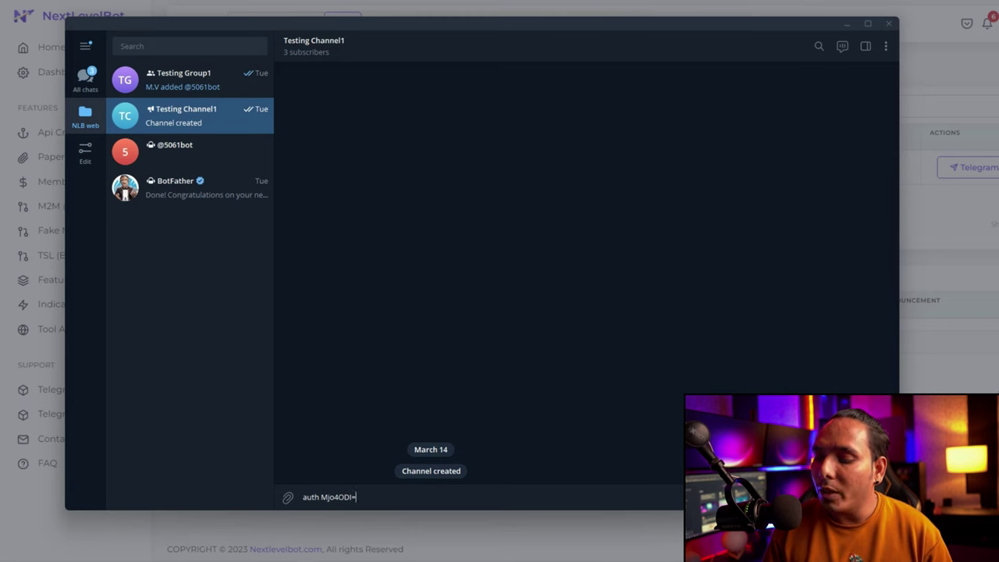
key("Return")
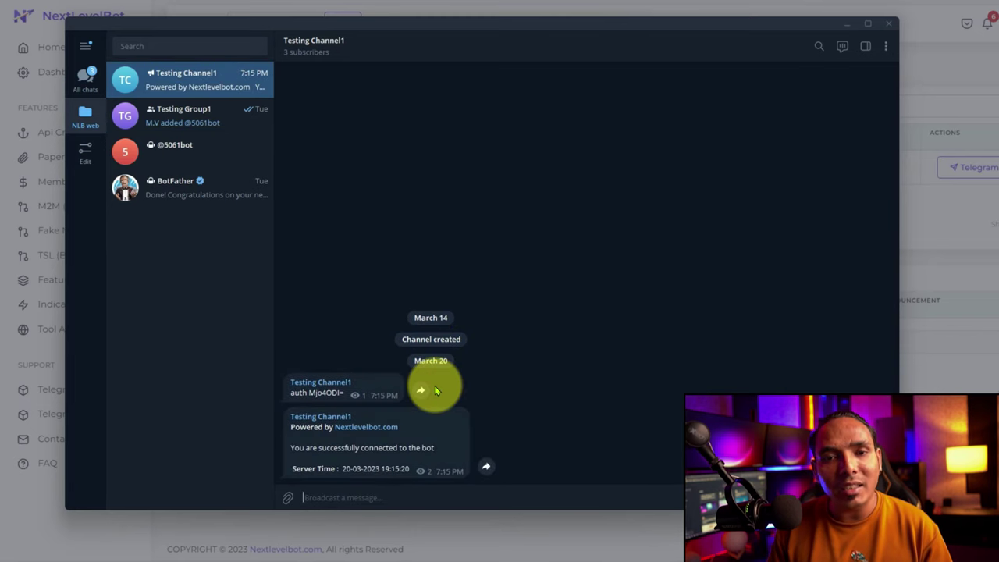
left_click_drag(291, 447, 371, 460)
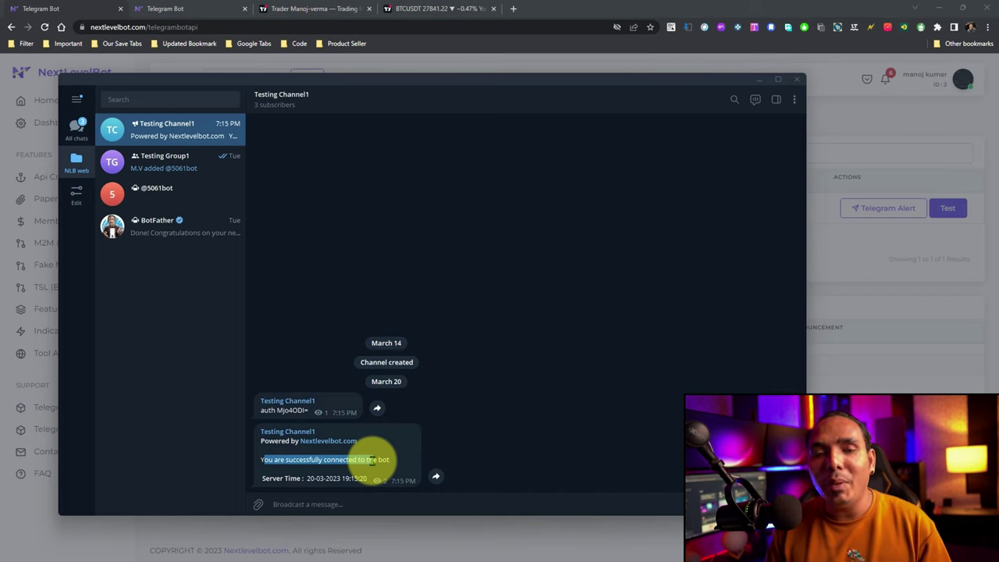
left_click(778, 79)
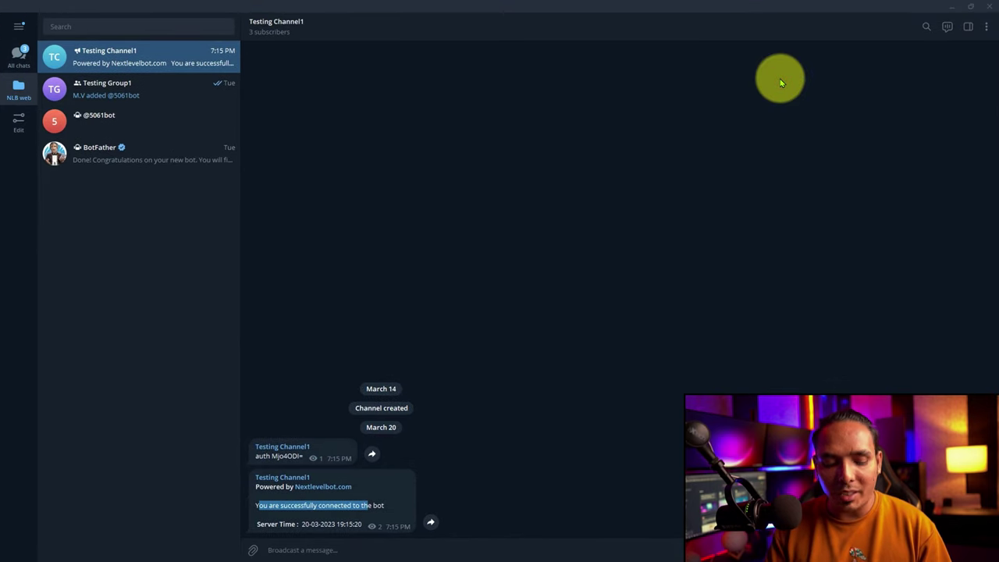
key("super+Right")
Re-snap the browser to the left half and go from the TradingView profile to the BTCUSDT chart.
left_click(623, 299)
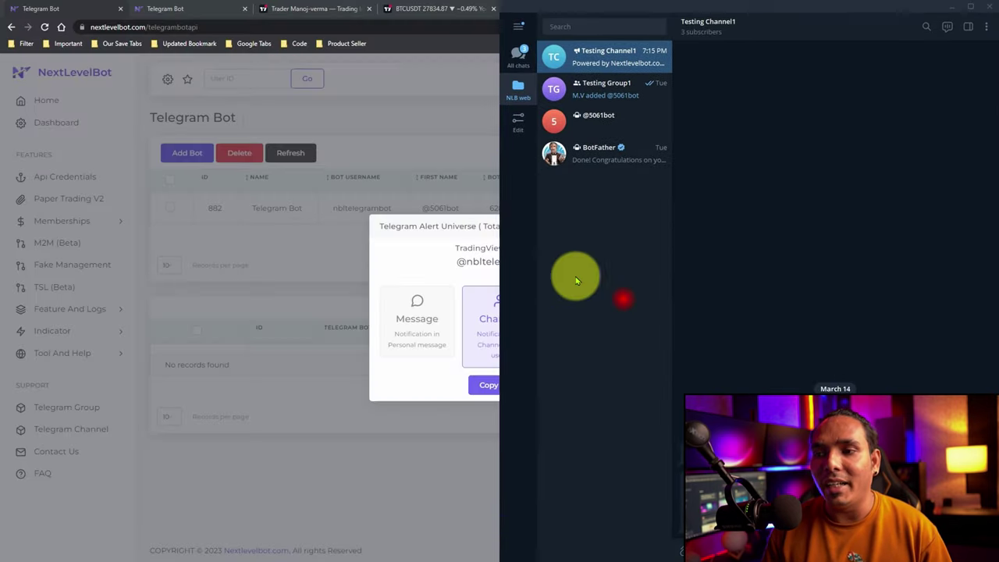
double_click(405, 43)
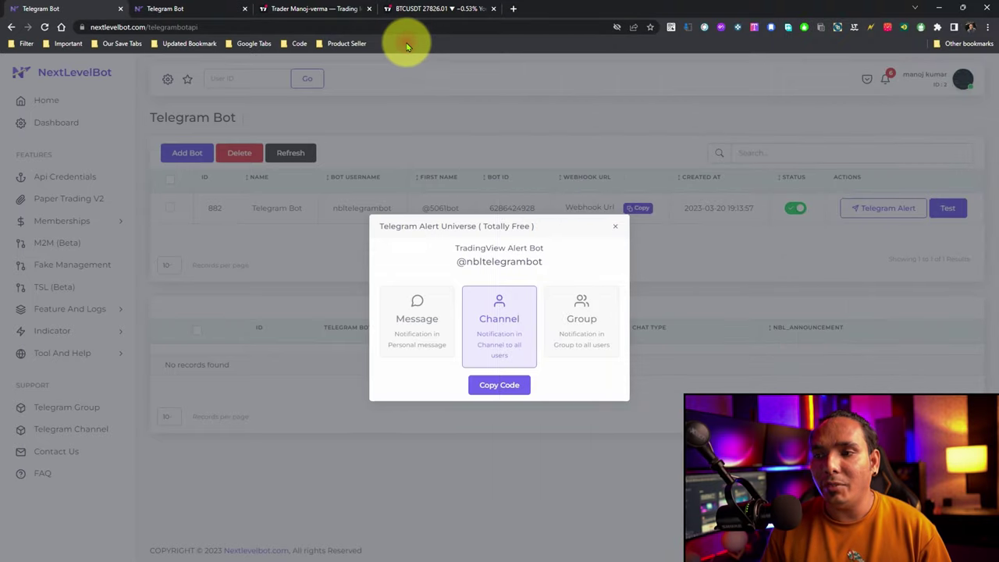
double_click(405, 46)
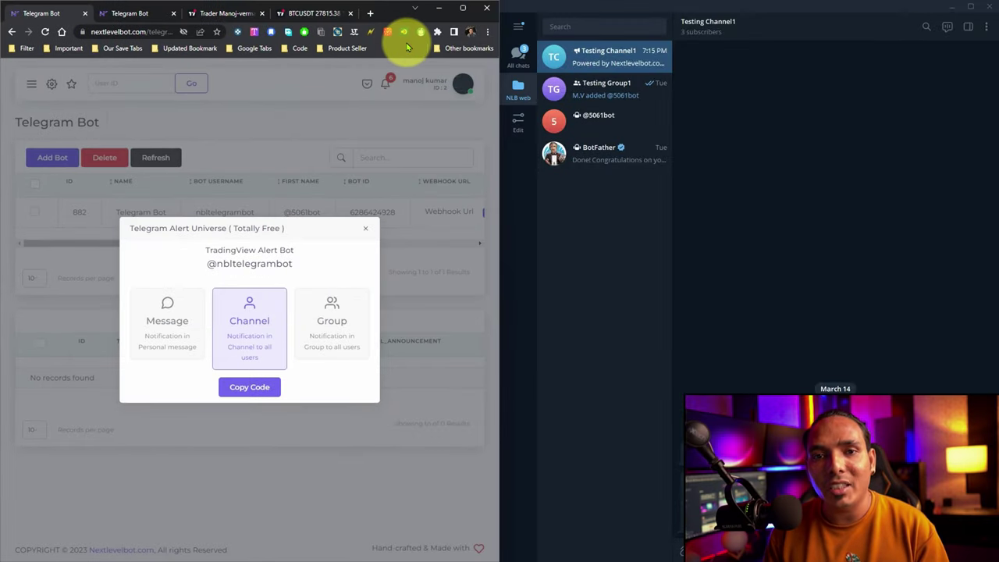
left_click(248, 14)
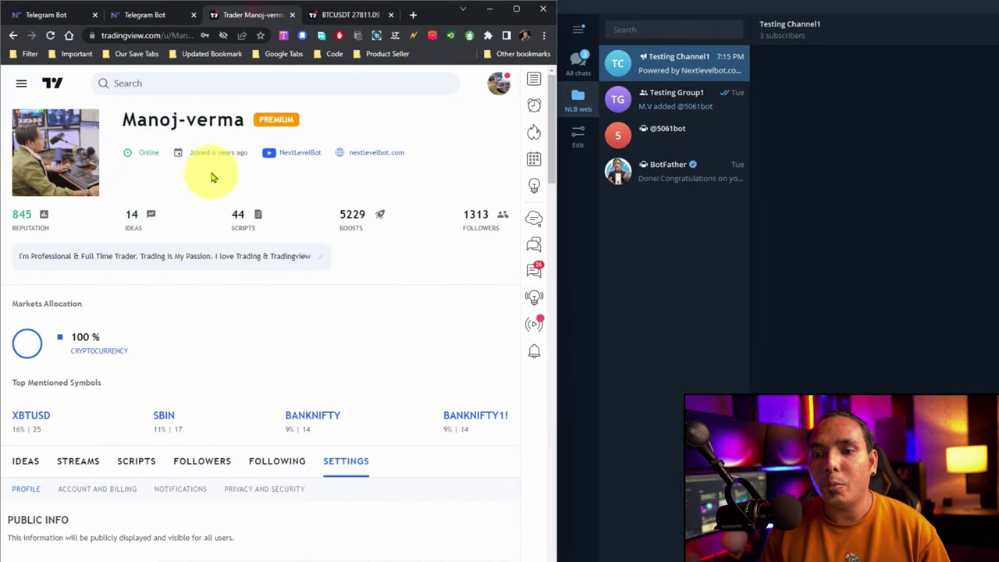
left_click_drag(195, 153, 238, 153)
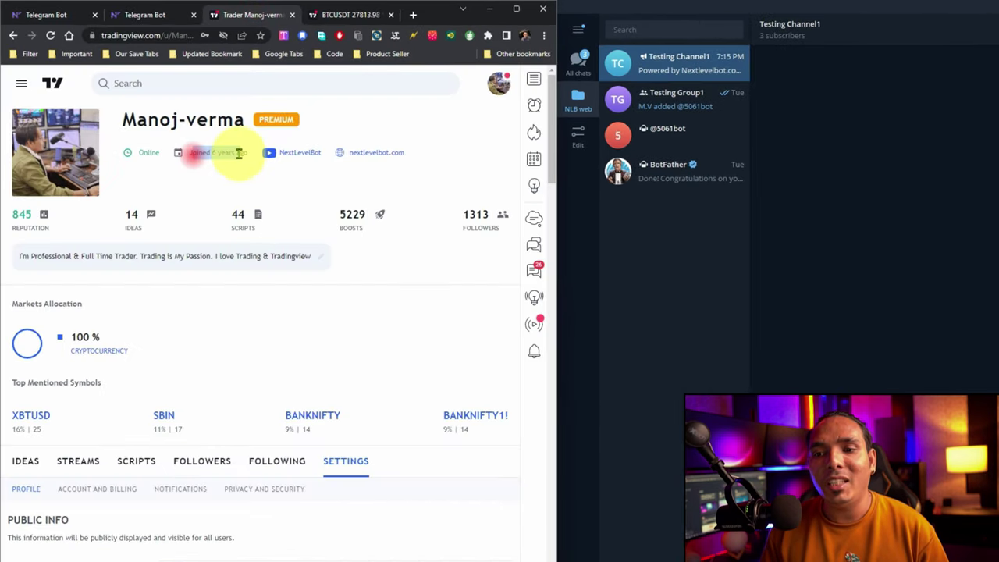
mouse_move(238, 153)
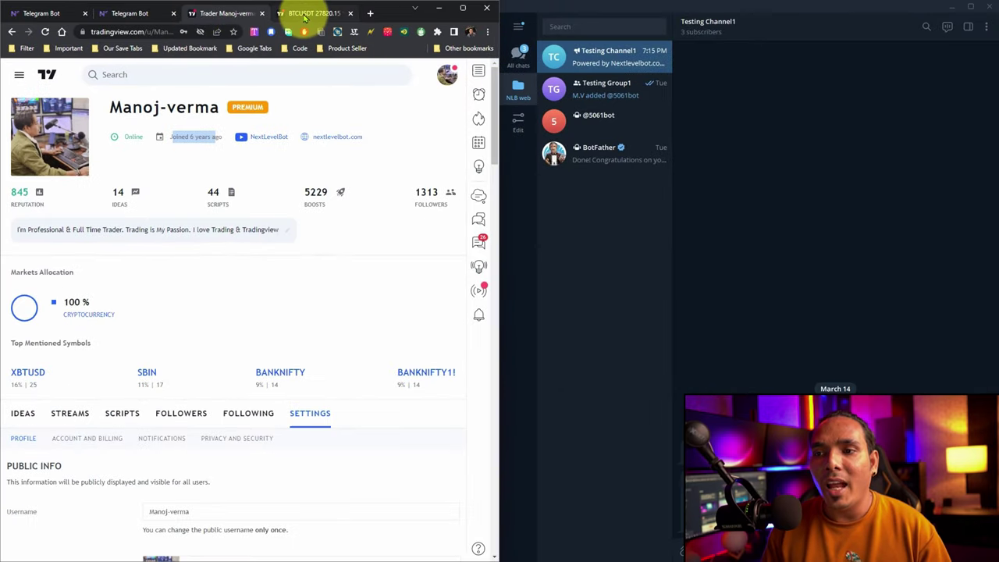
left_click(306, 13)
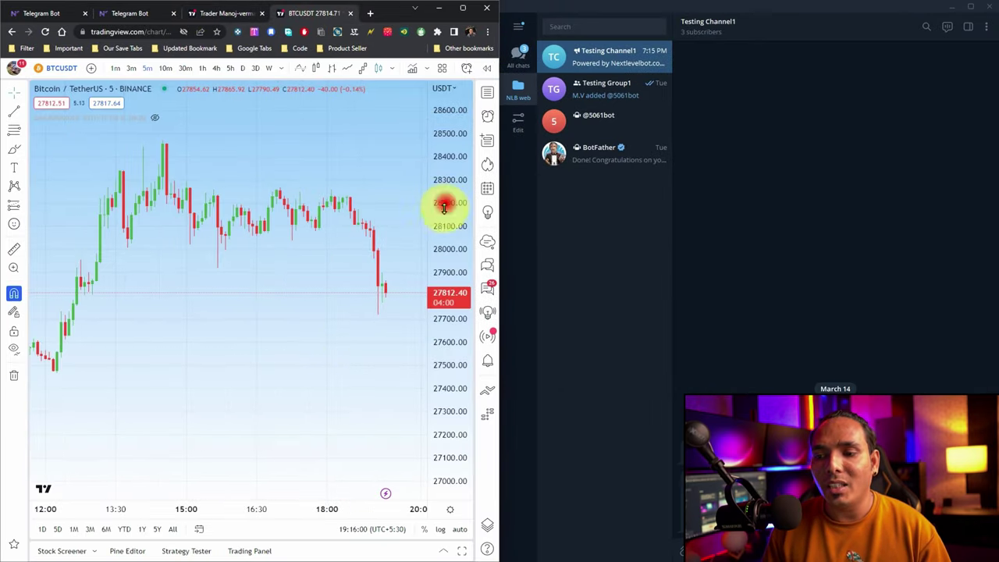
Hide the EMA BREAKOUT indicator and frame the chart on the latest few hours of candles.
left_click_drag(445, 200, 446, 226)
left_click_drag(318, 306, 211, 272)
scroll(211, 272, "up", 2)
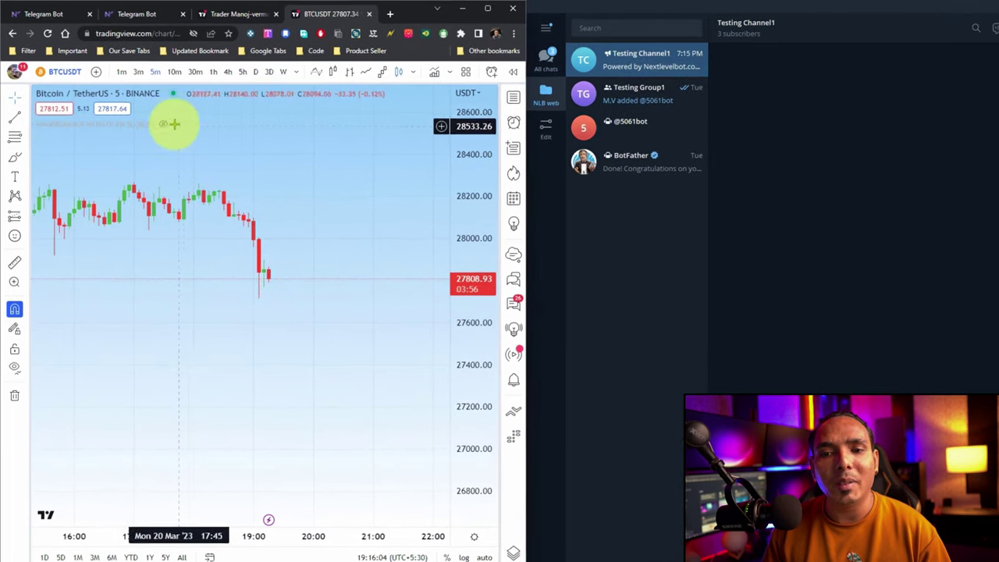
left_click(162, 124)
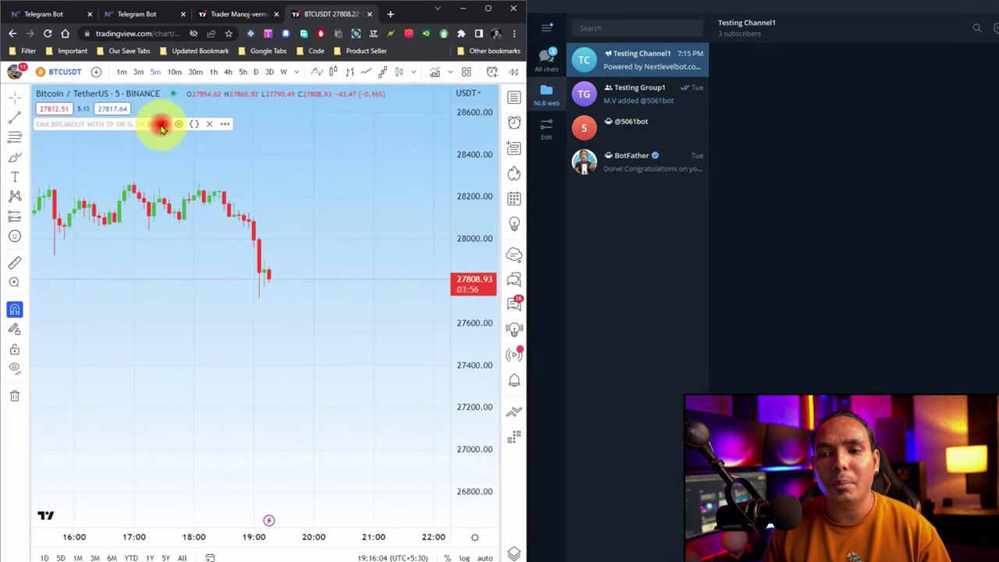
scroll(245, 308, "down", 5)
scroll(248, 315, "down", 3)
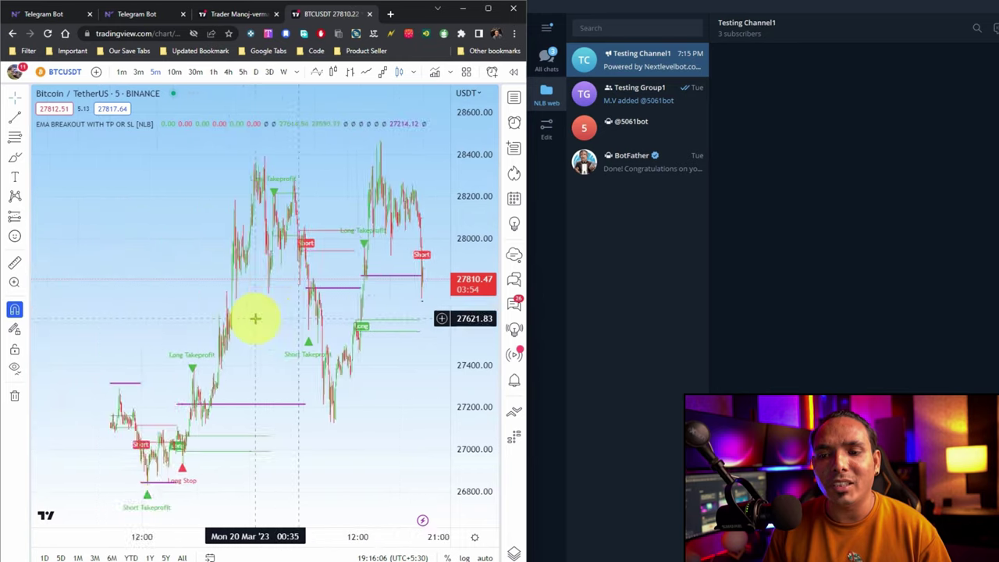
left_click_drag(474, 223, 473, 285)
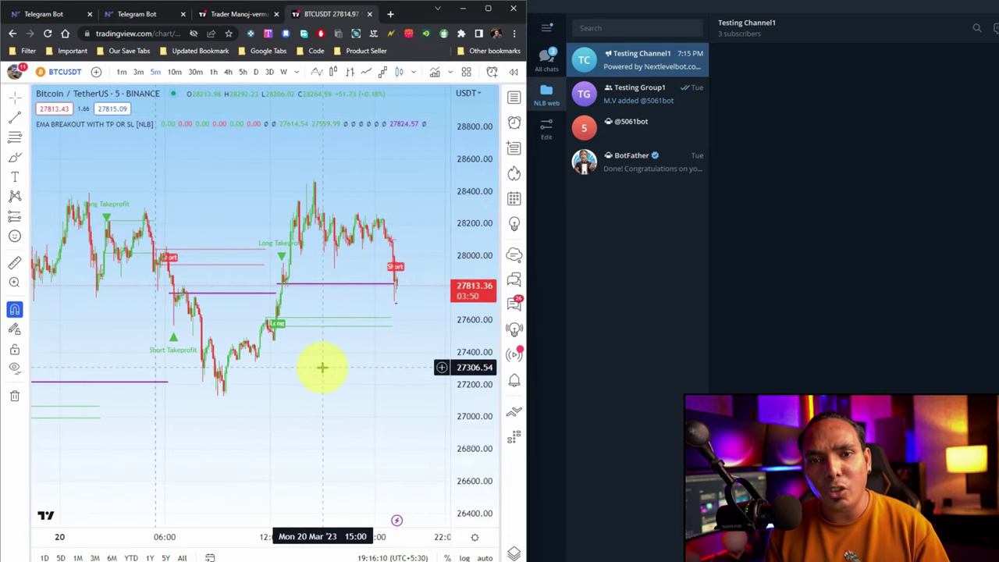
scroll(321, 367, "up", 3)
left_click(163, 123)
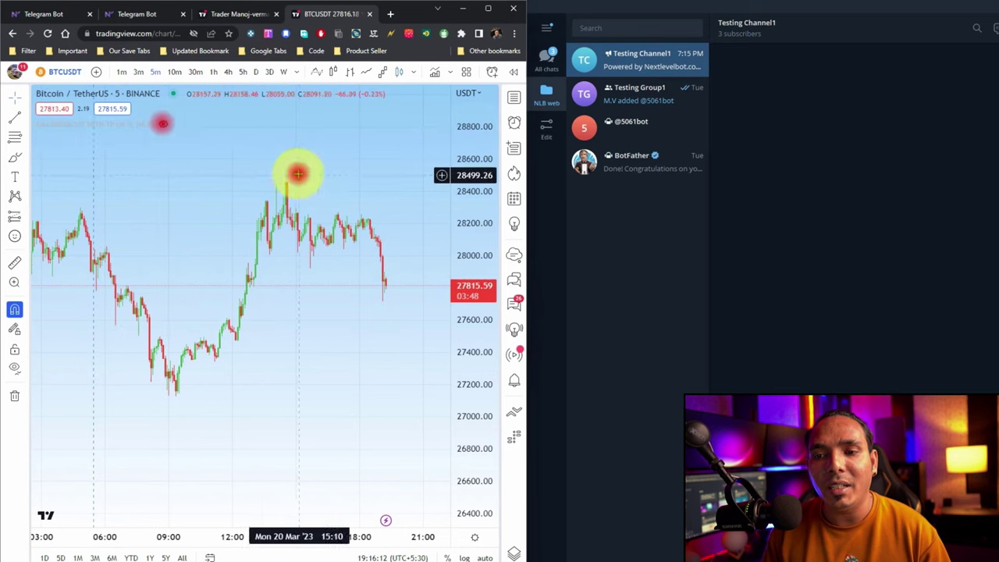
left_click_drag(293, 179, 208, 205)
left_click_drag(263, 328, 159, 224)
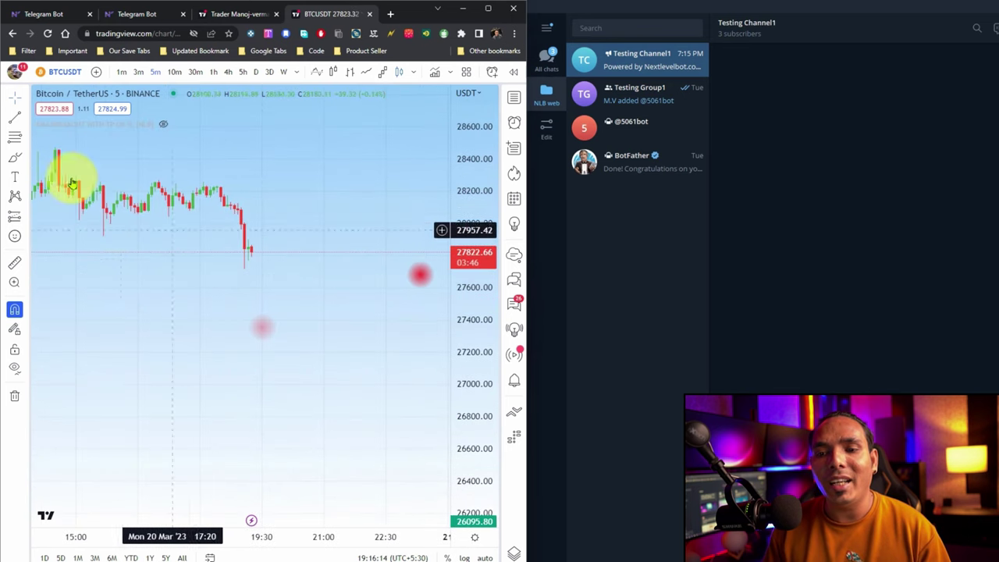
Draw a horizontal line at 28232.00 and start an alert on it.
left_click(25, 115)
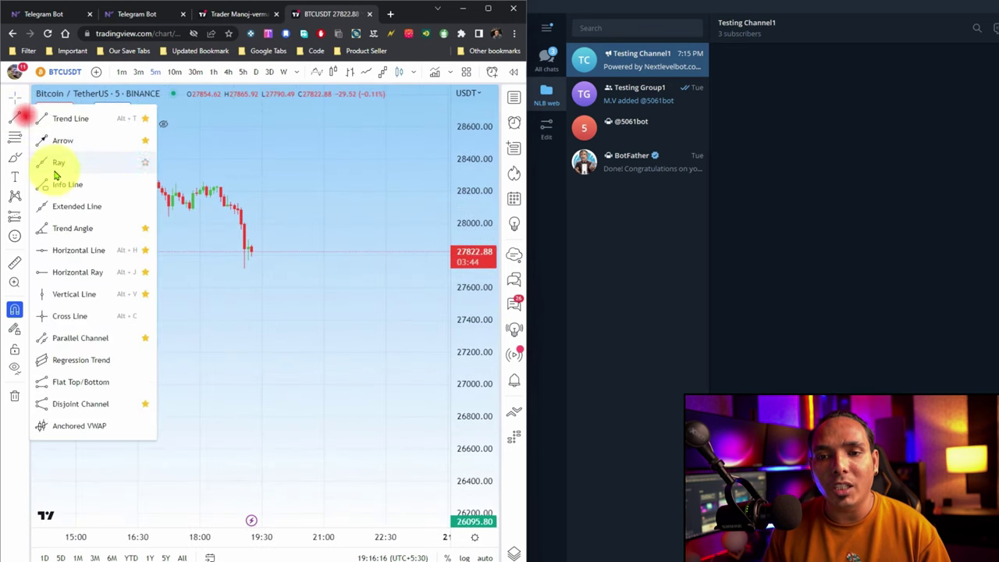
left_click(56, 248)
left_click(218, 175)
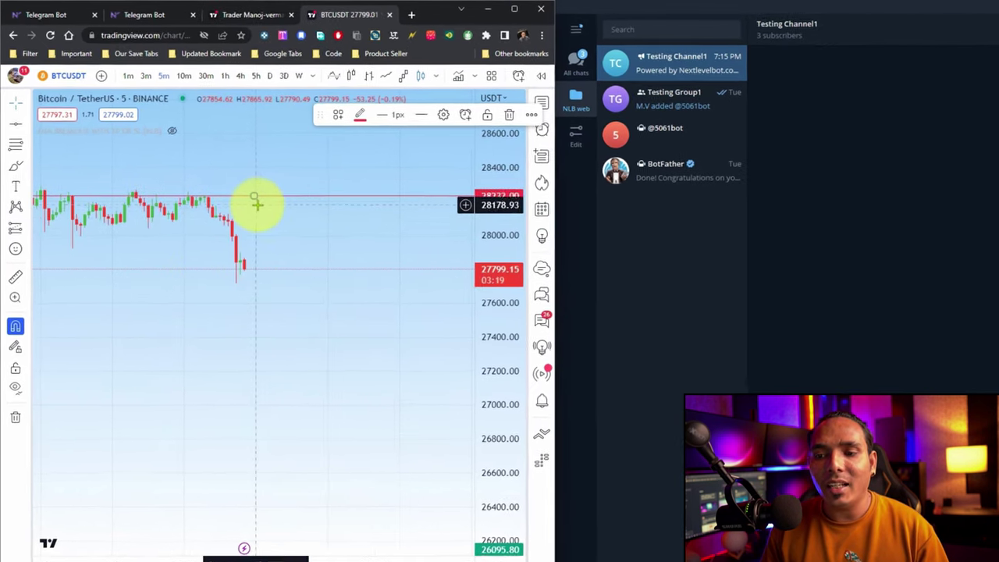
right_click(255, 196)
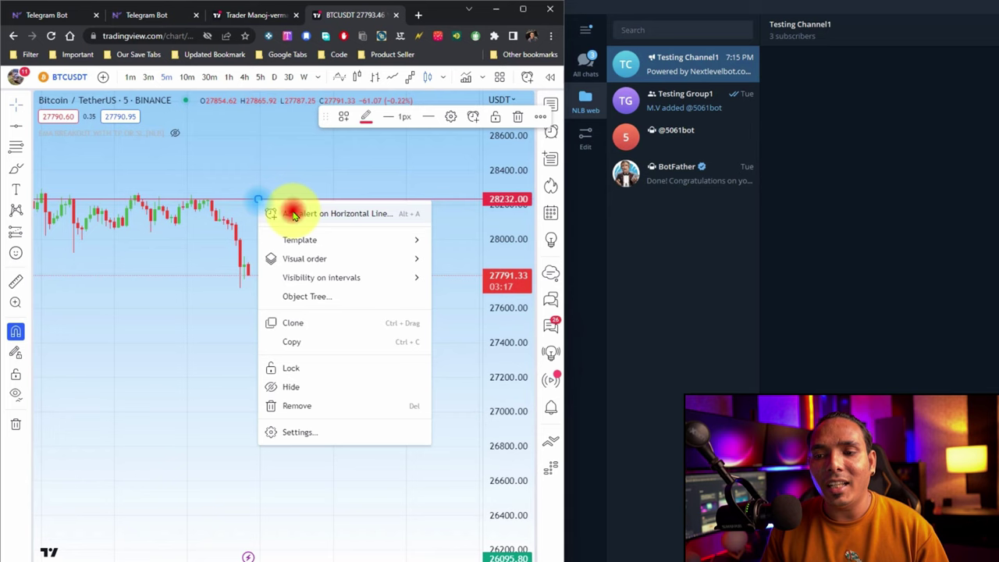
left_click(294, 216)
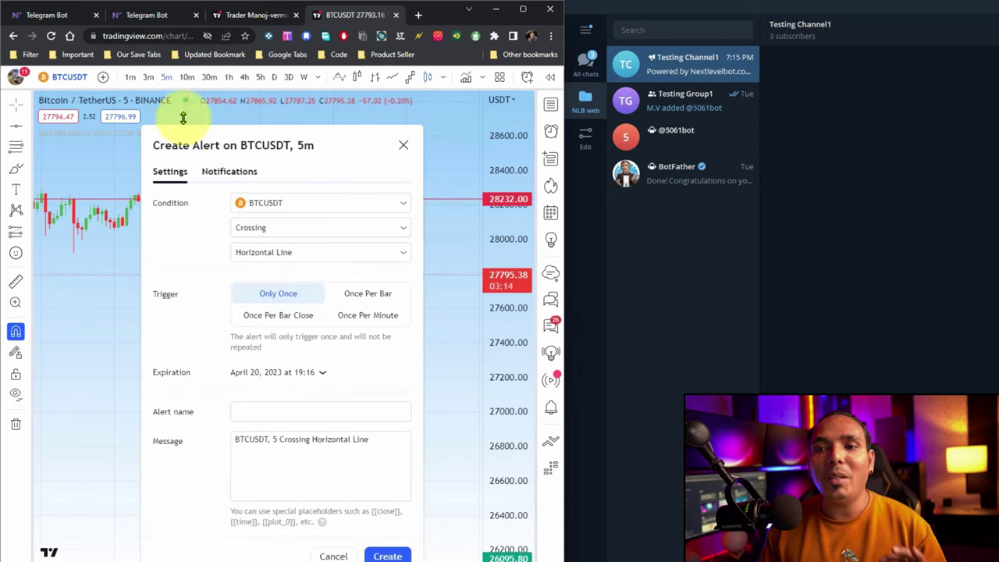
left_click(48, 15)
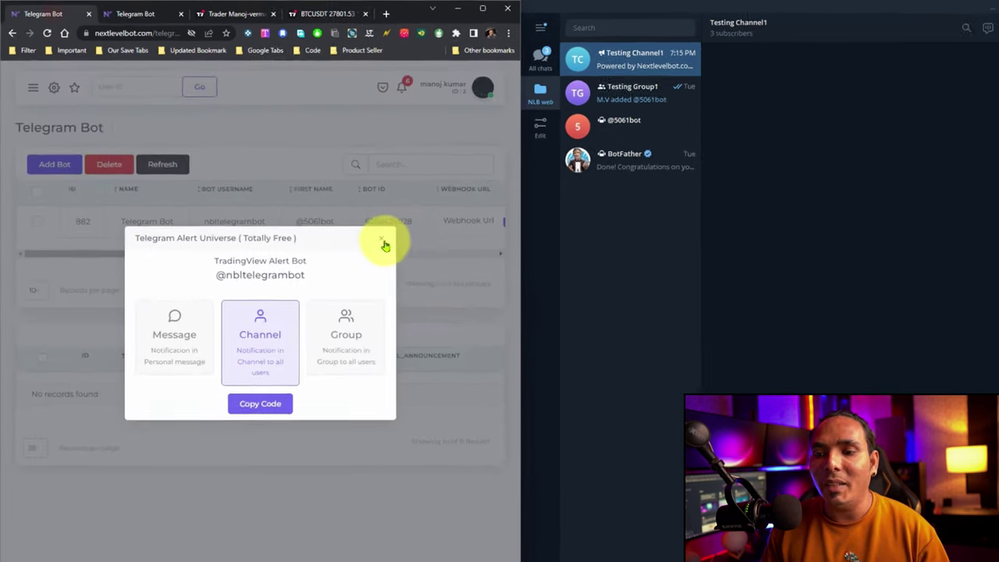
Close the Telegram Alert Universe popup, maximize the browser, and copy the bot's Webhook Url.
left_click(413, 257)
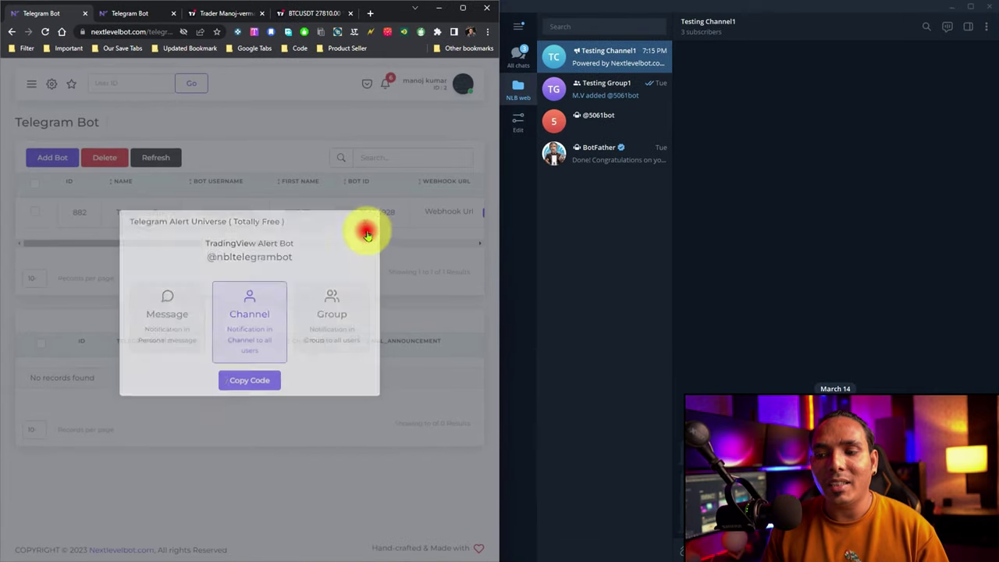
scroll(263, 241, "right", 5)
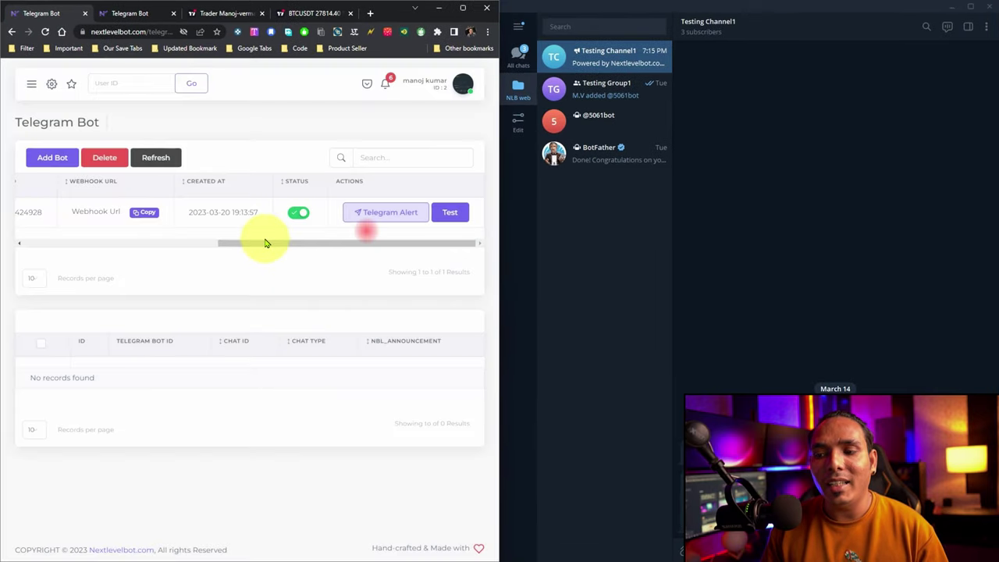
left_click(276, 243)
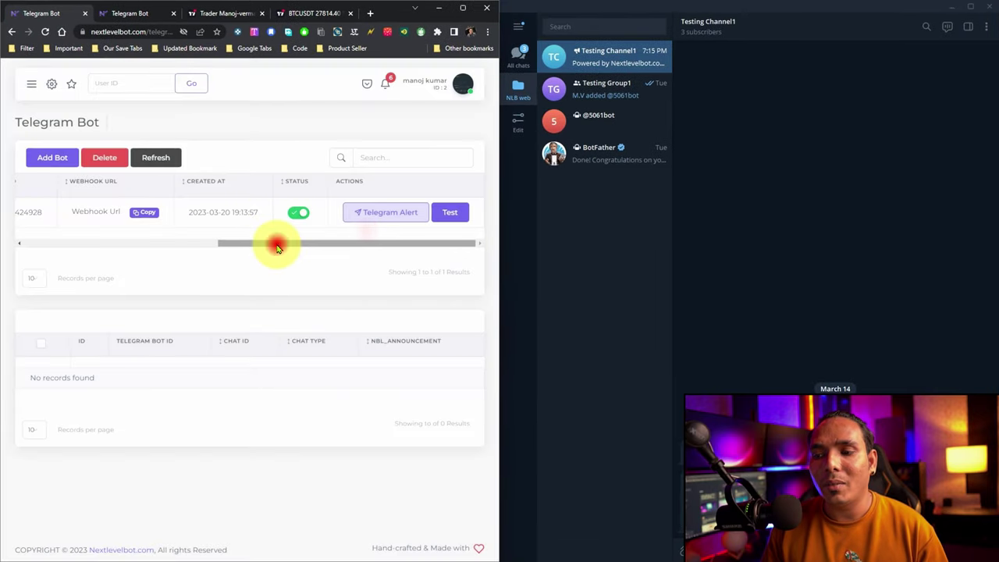
left_click(463, 7)
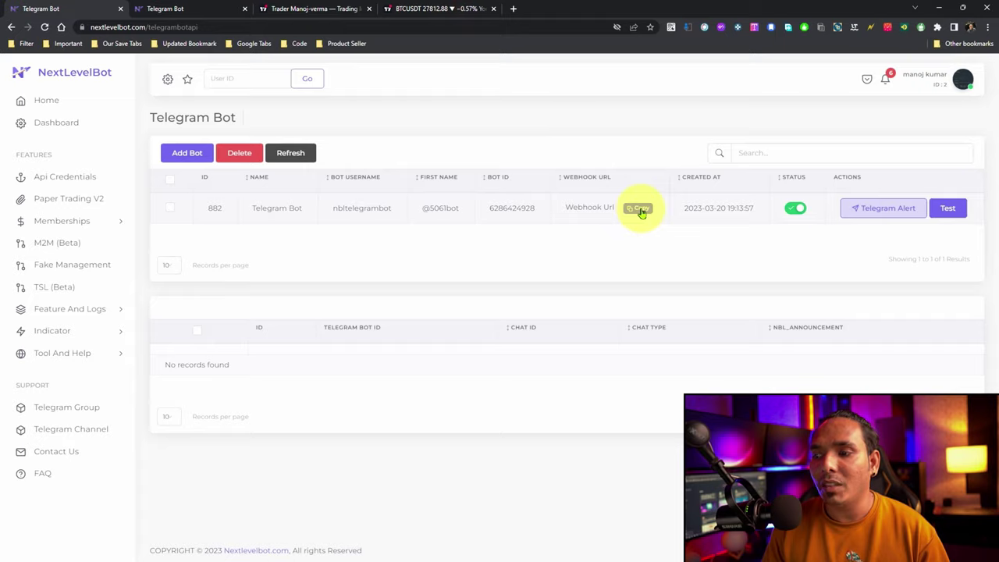
left_click(639, 210)
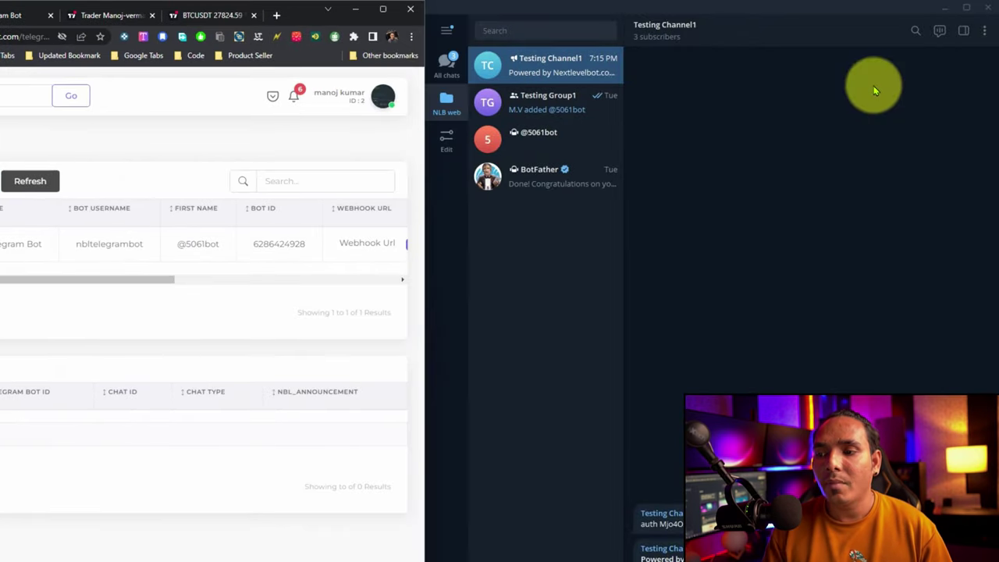
Replace the BTCUSDT alert's webhook URL with the copied NextLevelBot Telegram webhook.
left_click(210, 15)
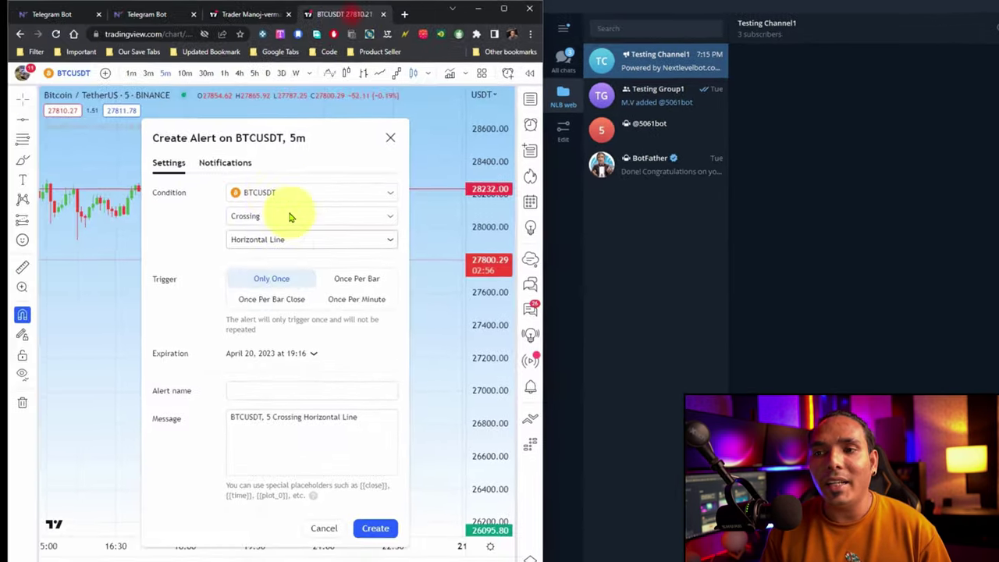
left_click(230, 162)
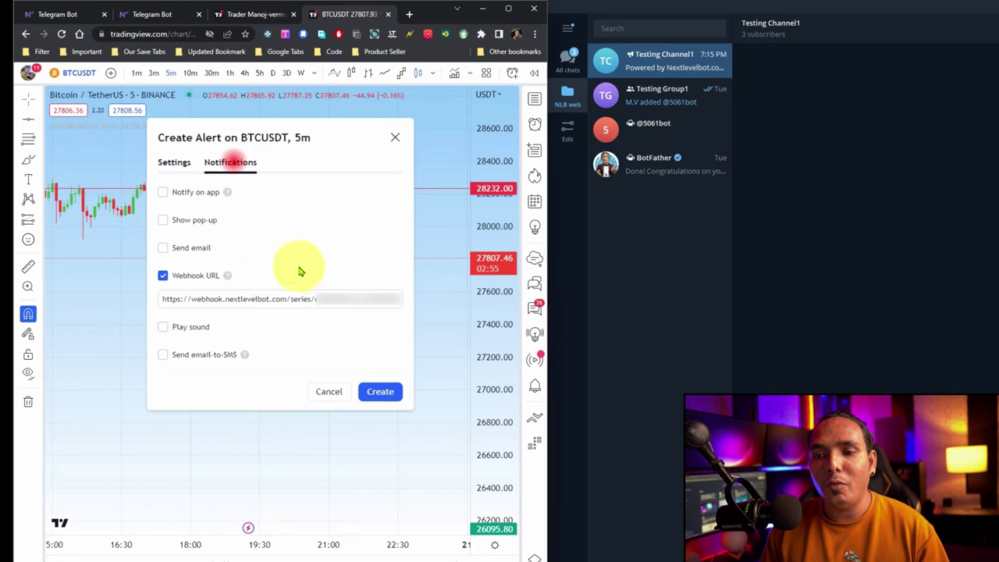
triple_click(234, 298)
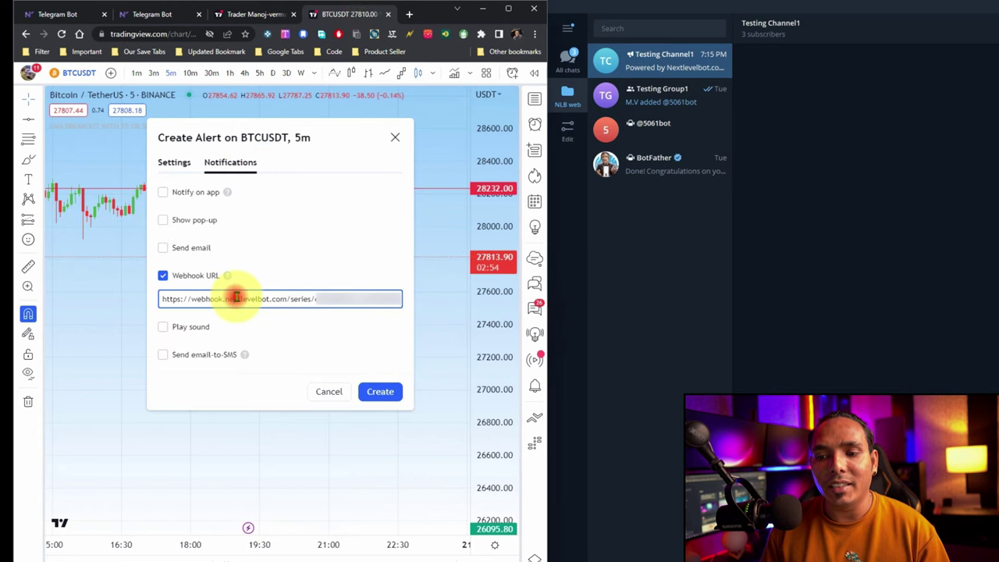
key("BackSpace")
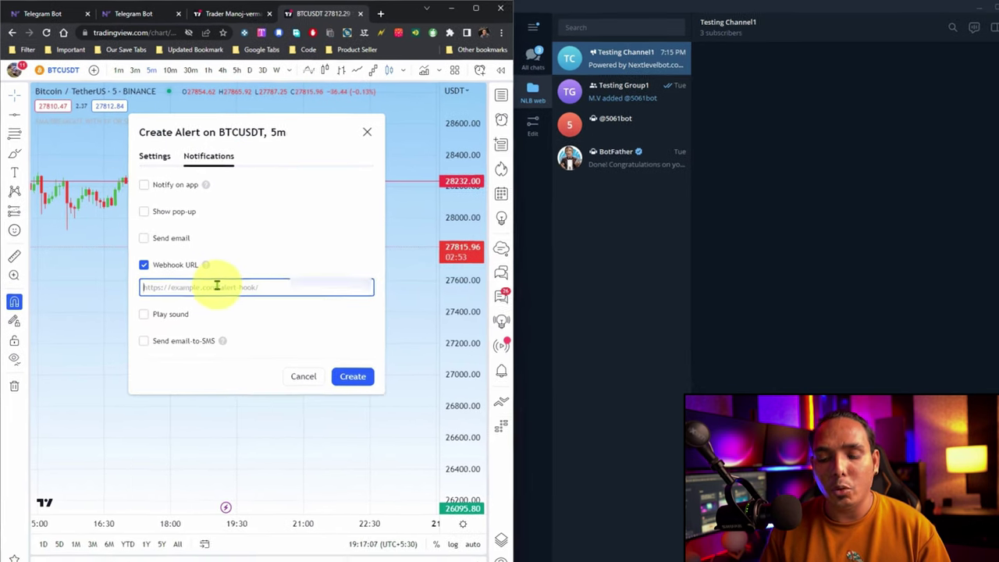
key("ctrl+v")
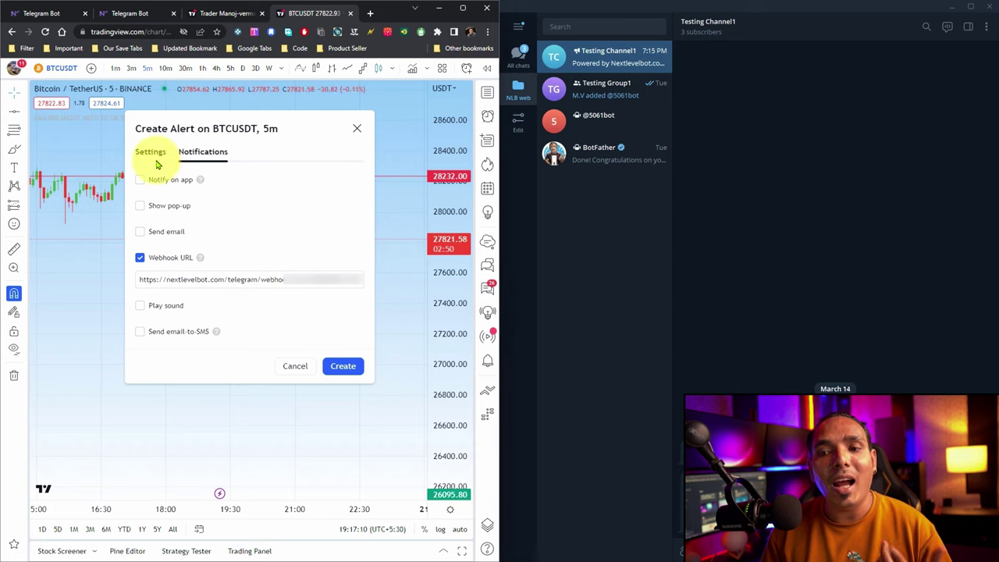
Name the alert 'test 1' in its general settings.
left_click(153, 155)
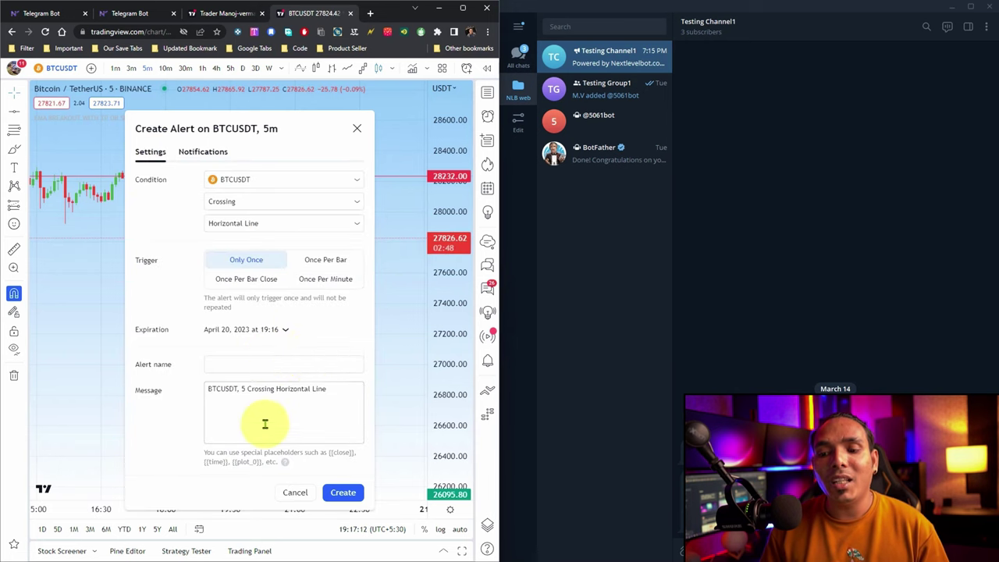
left_click(238, 365)
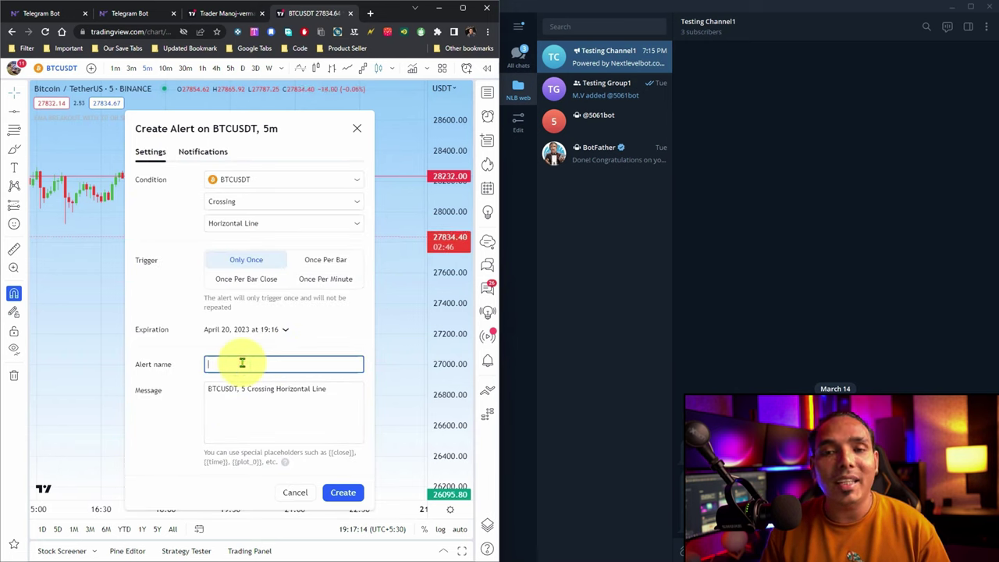
type("te")
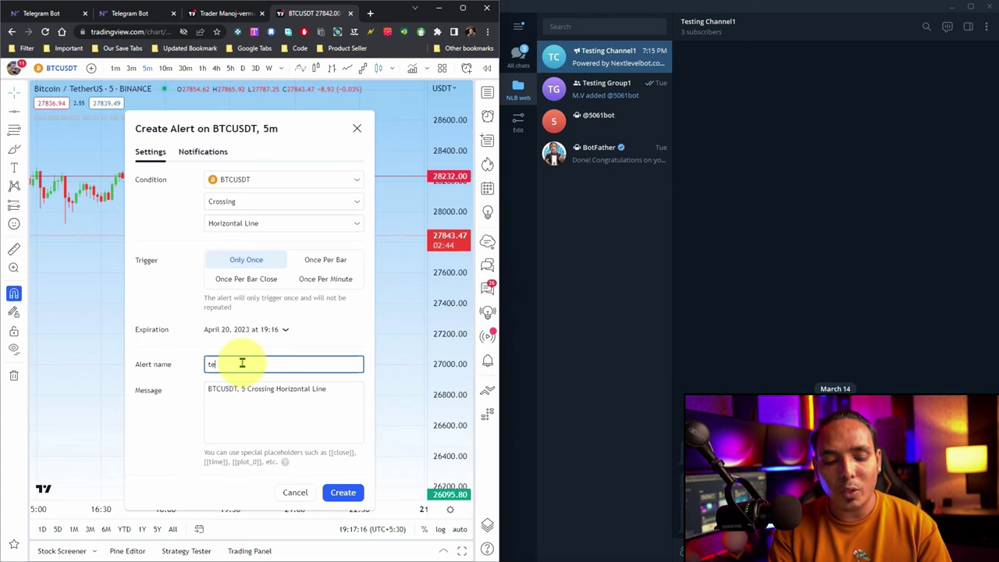
type("st 1")
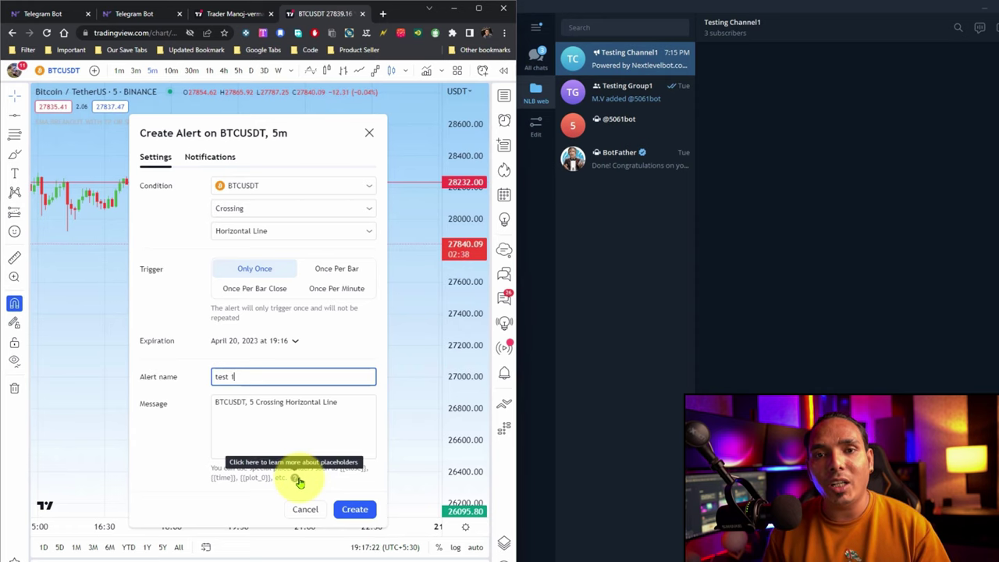
Copy the example placeholder line from the alert-values help article, then close the article.
left_click(297, 479)
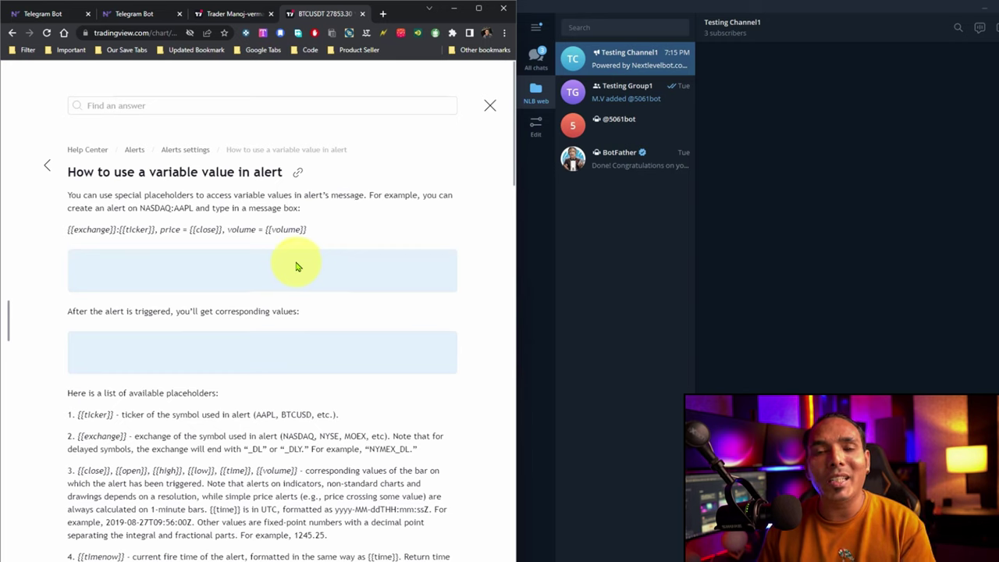
left_click_drag(67, 237, 308, 234)
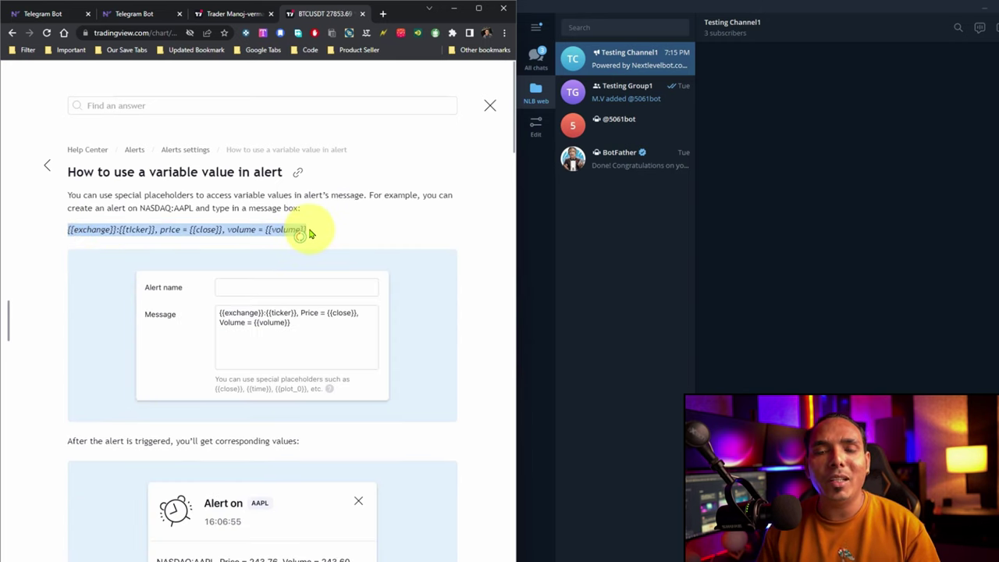
scroll(268, 357, "down", 10)
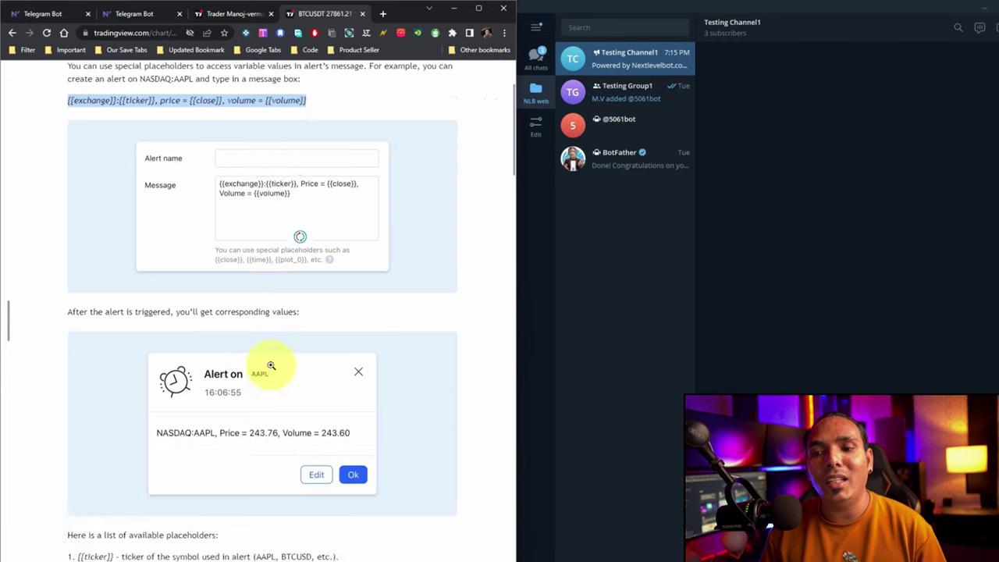
scroll(272, 375, "up", 10)
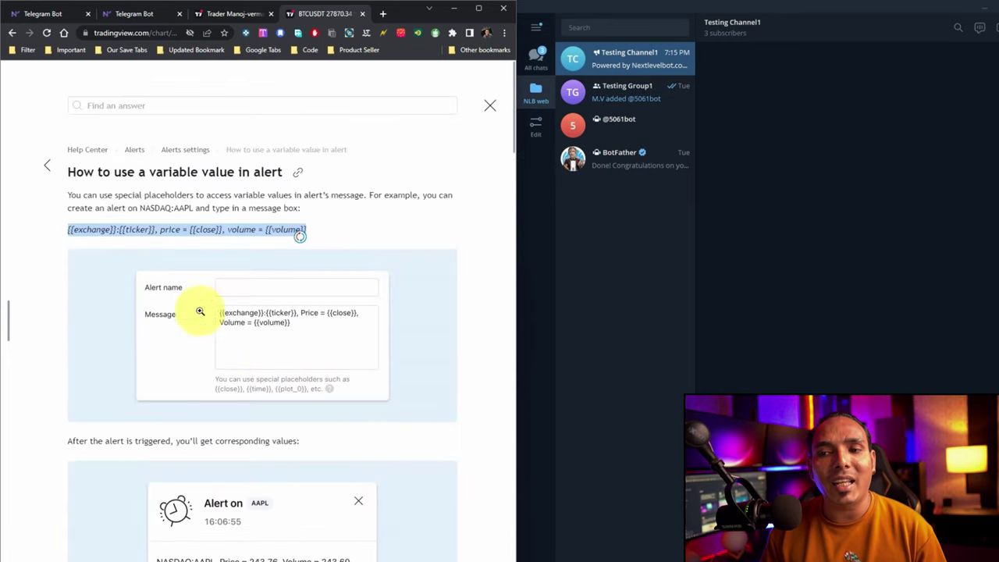
left_click(203, 227)
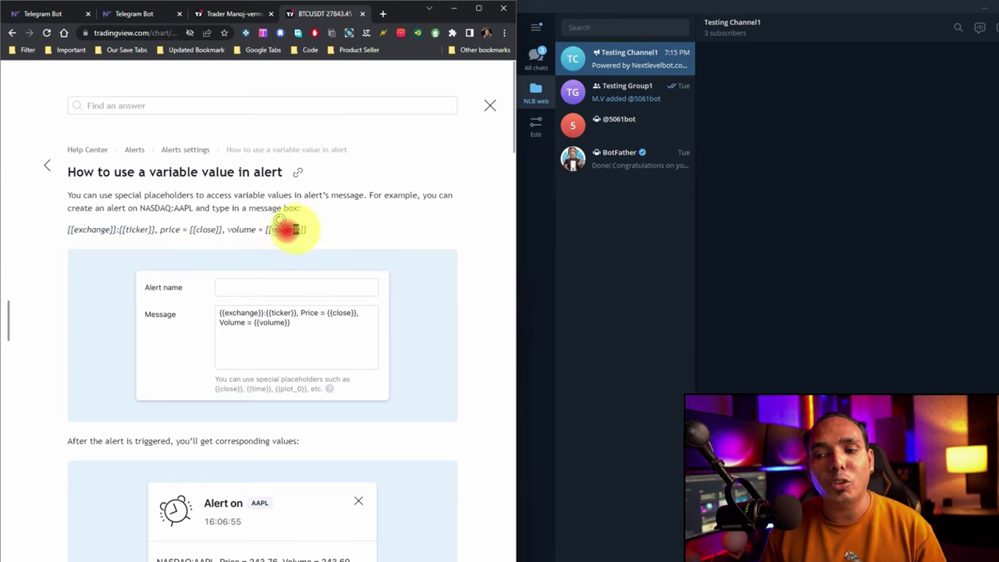
left_click_drag(311, 228, 72, 227)
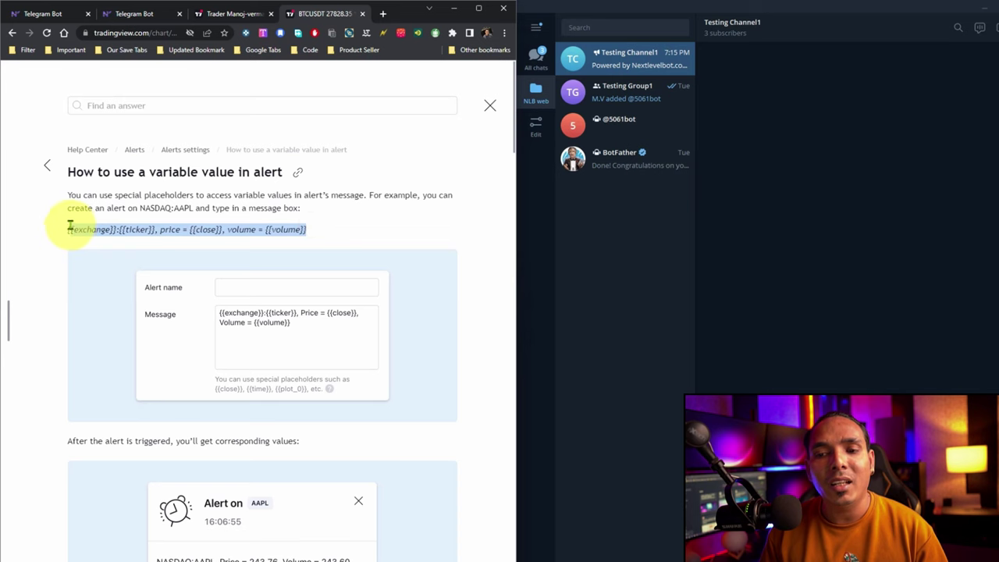
right_click(113, 231)
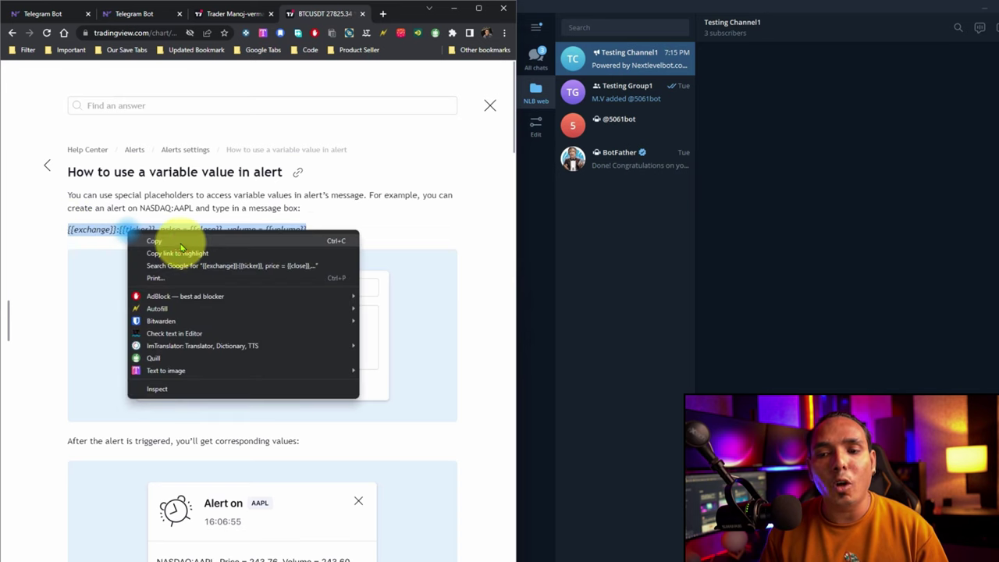
left_click(180, 241)
left_click(490, 105)
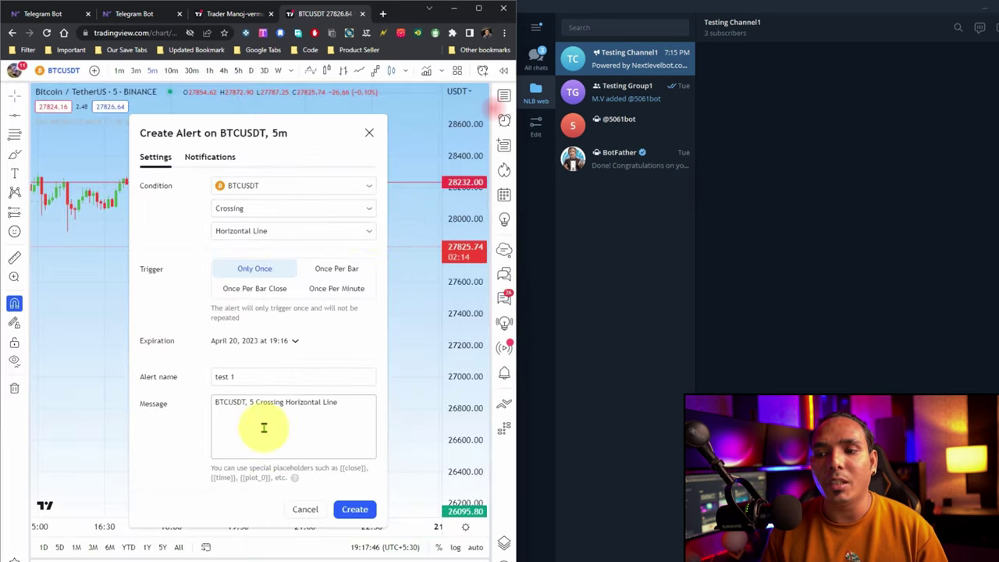
Replace the alert message with 'fast buy' plus the pasted placeholders on a new line, then create it.
left_click(296, 417)
key("ctrl+a")
key("BackSpace")
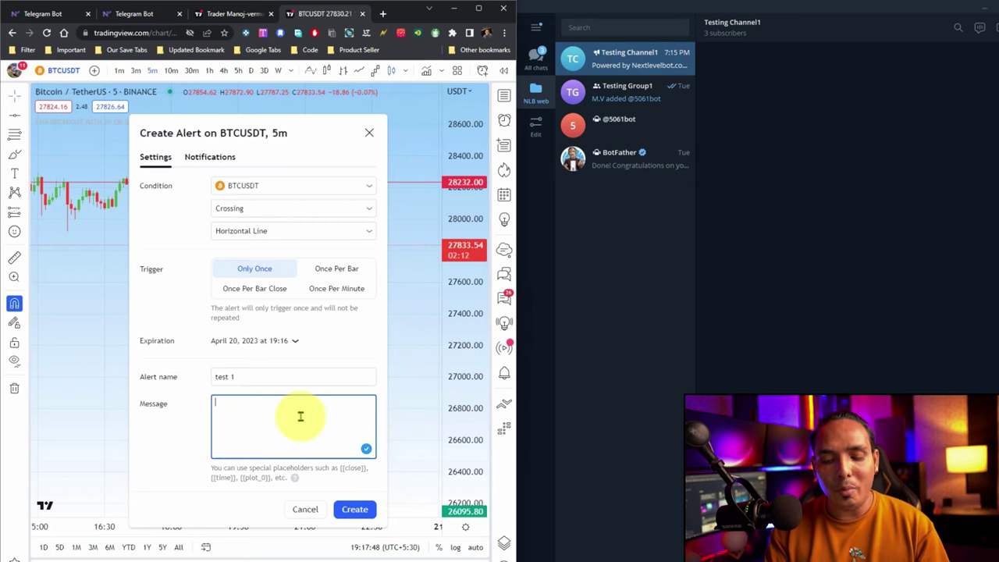
type("t")
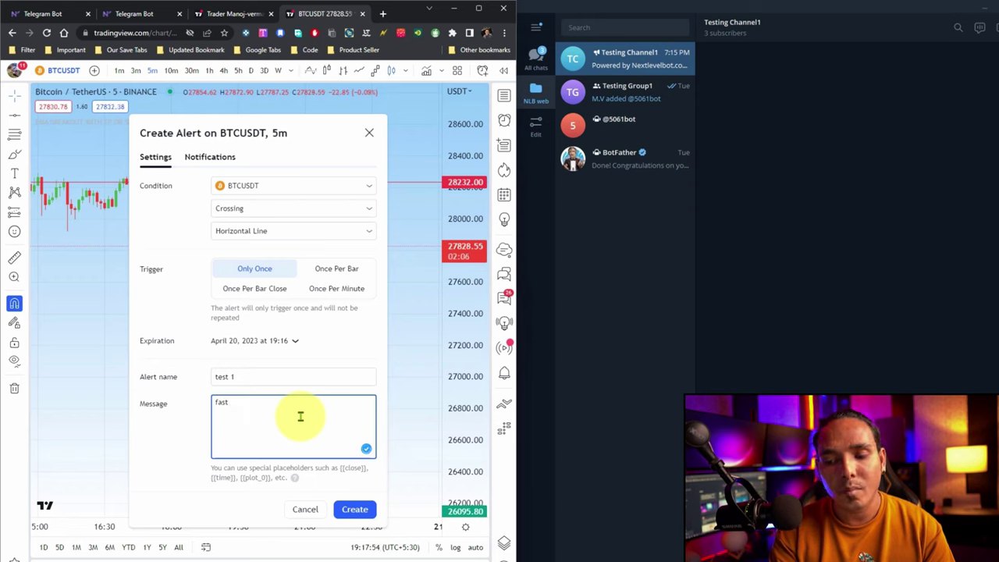
type("est buy")
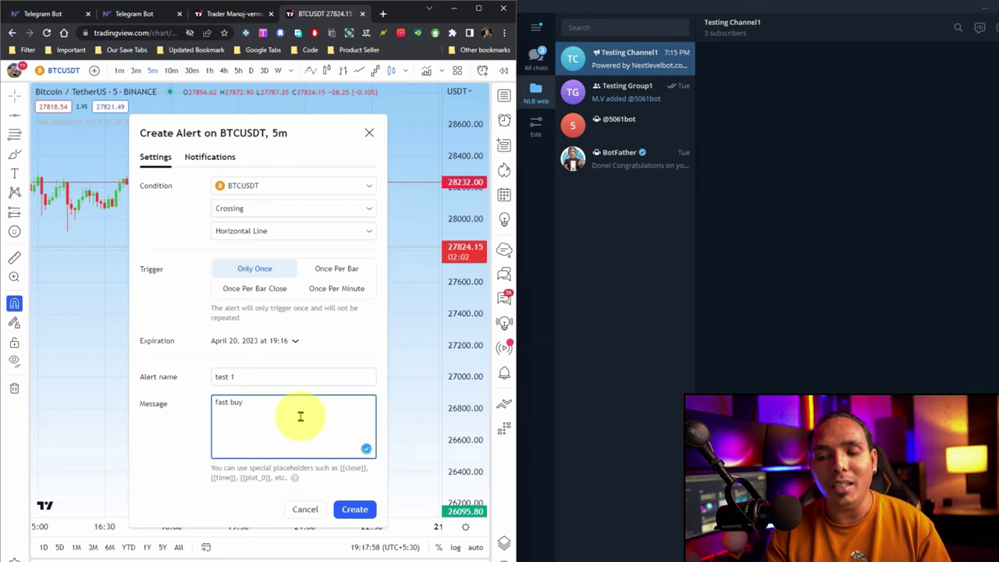
key("Return")
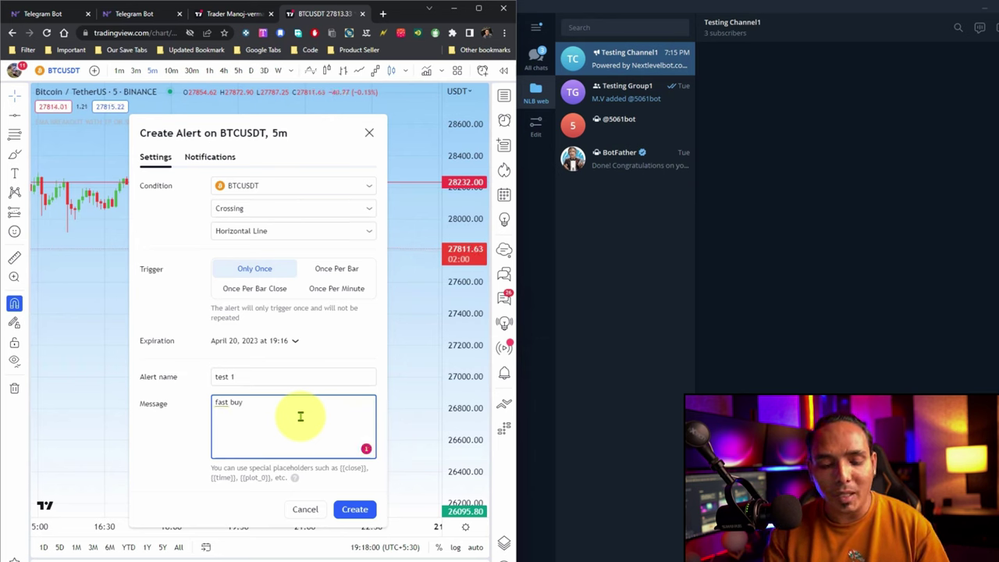
key("ctrl+v")
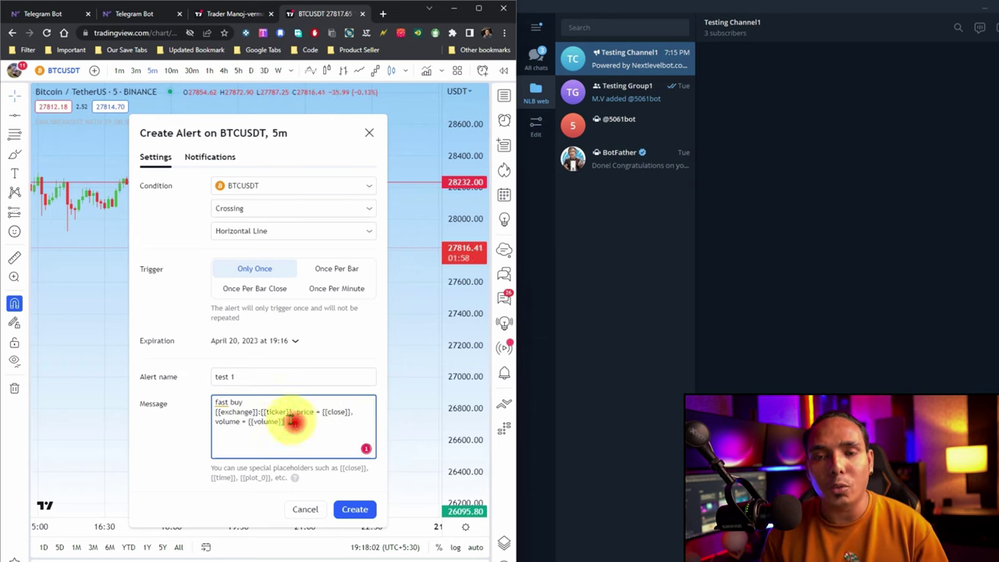
left_click_drag(292, 421, 222, 412)
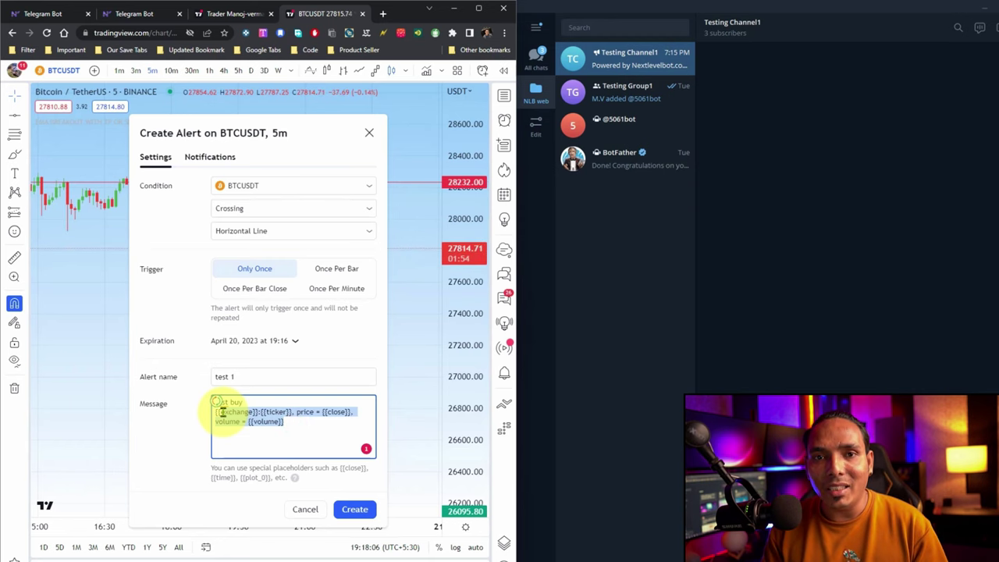
left_click(353, 507)
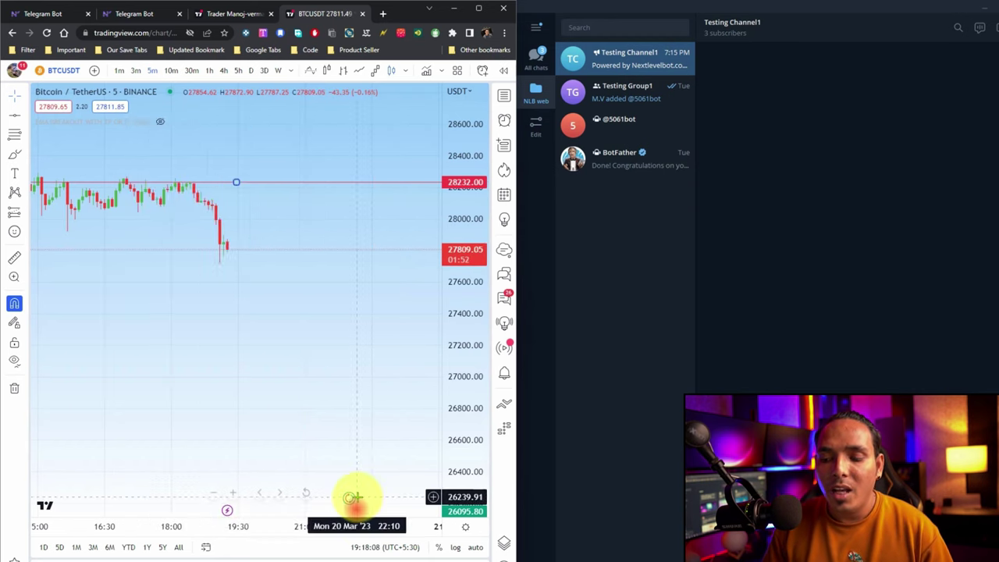
With magnet mode off, drag the test 1 alert line down to about 27804.
left_click(503, 121)
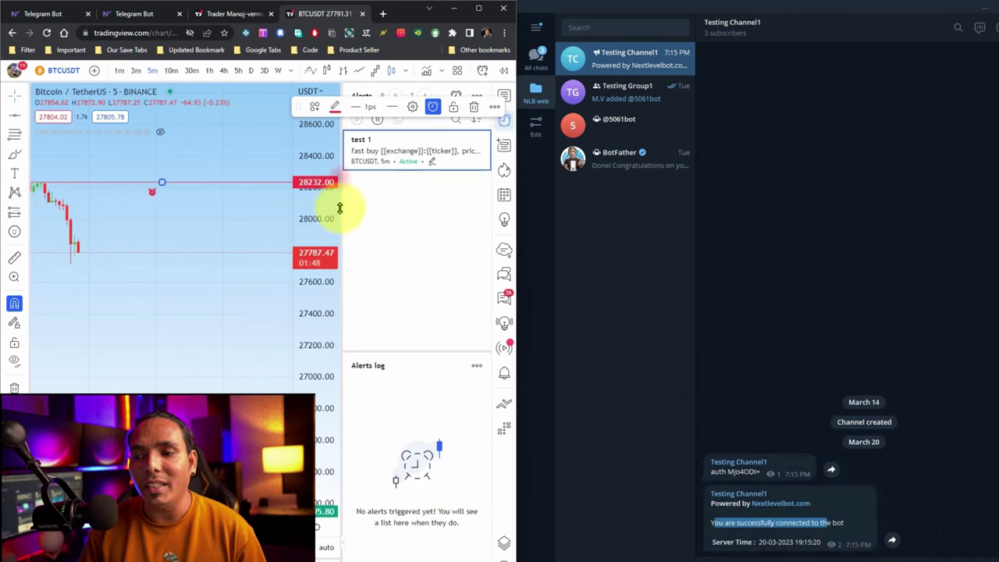
left_click_drag(339, 207, 430, 214)
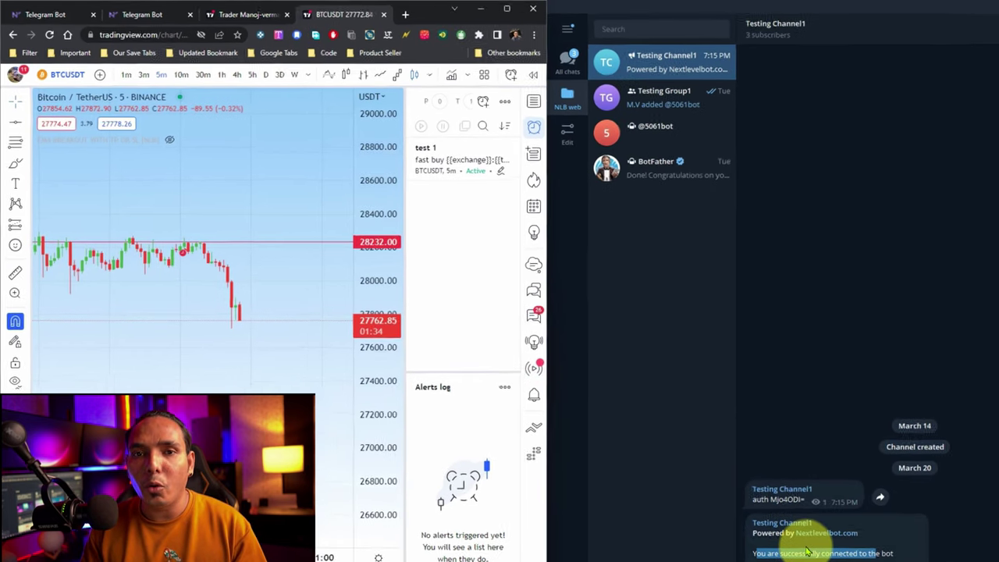
left_click(199, 253)
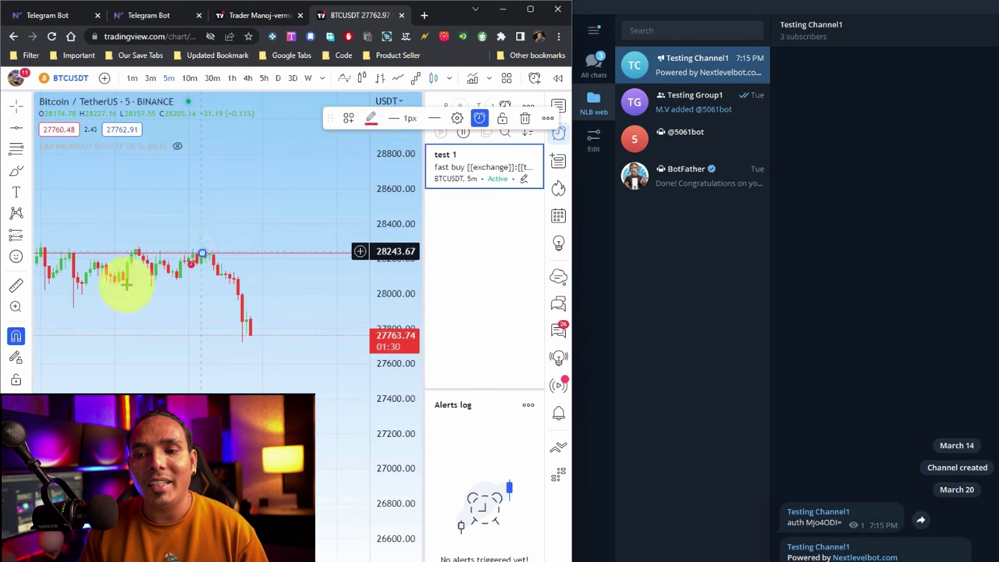
left_click(15, 335)
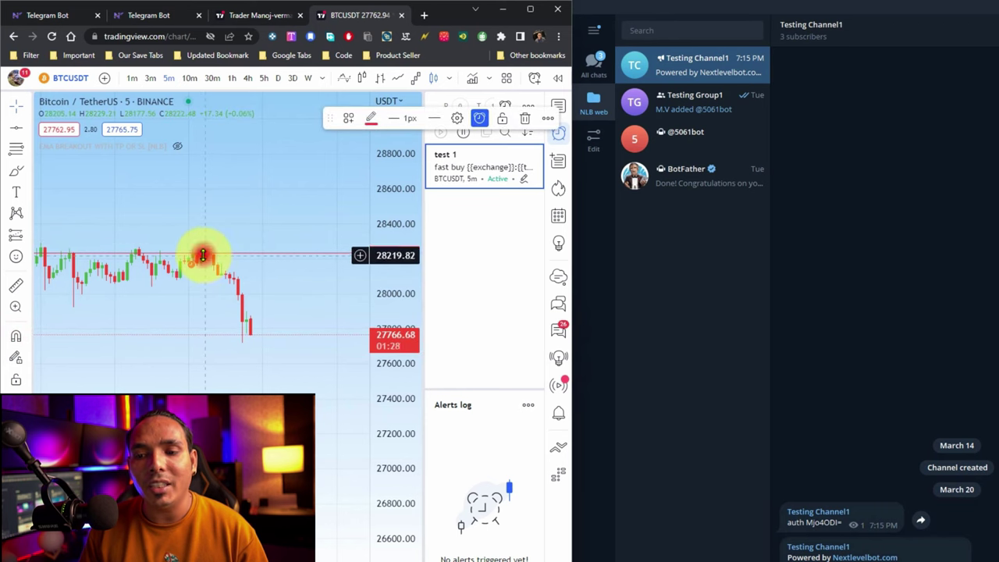
left_click_drag(200, 256, 224, 327)
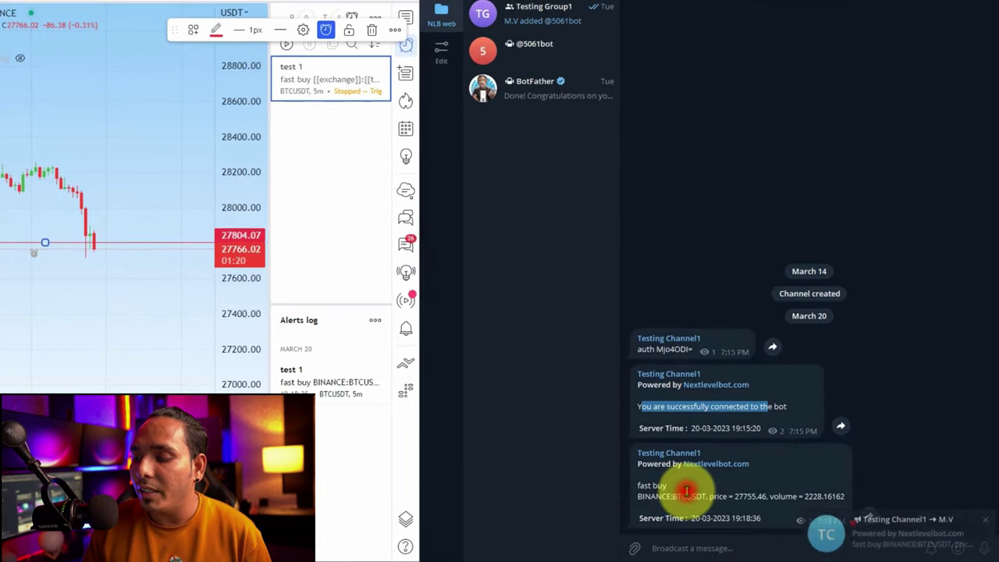
Select BTCUSDT in the delivered fast buy message and maximize the browser window.
double_click(710, 500)
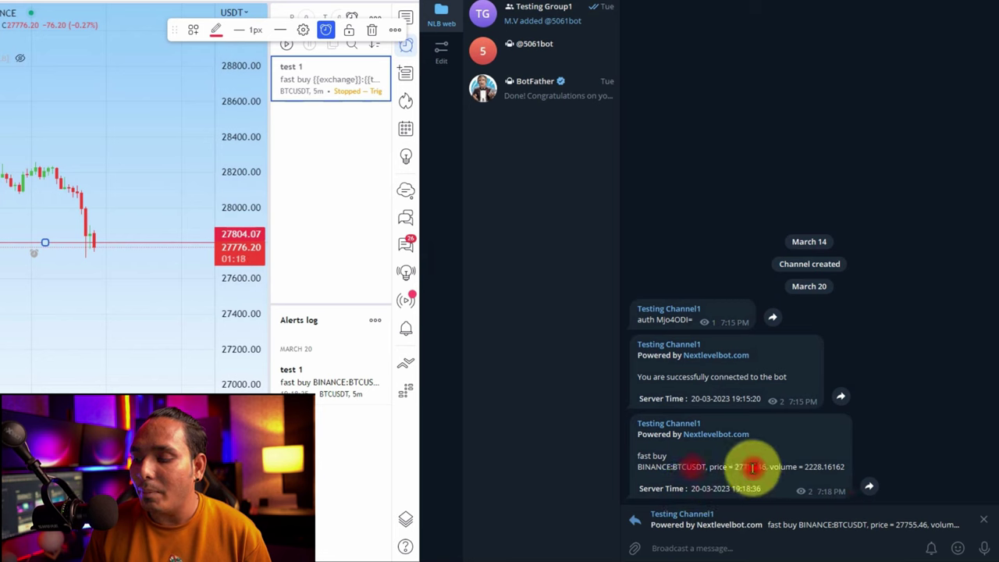
left_click(849, 468)
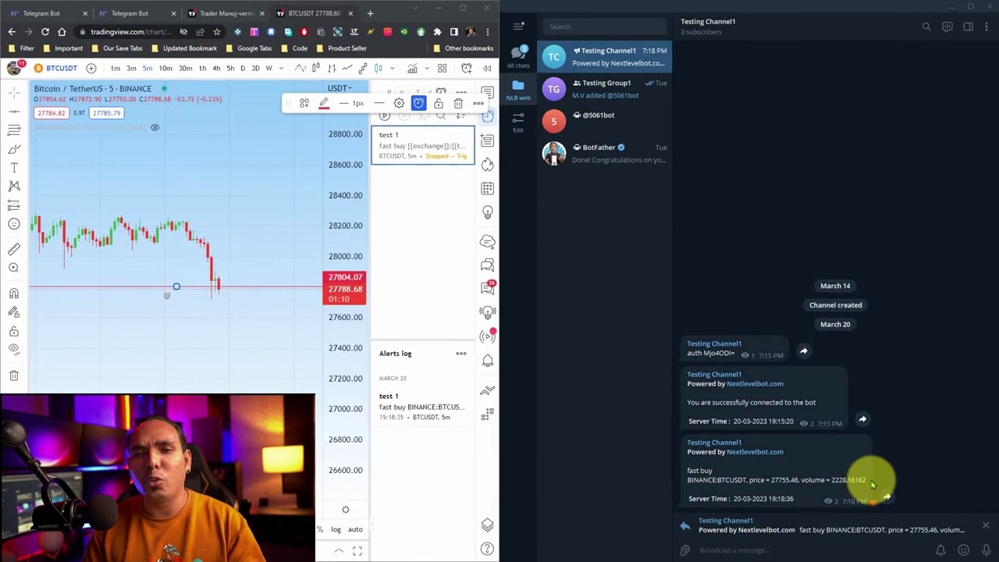
left_click(463, 9)
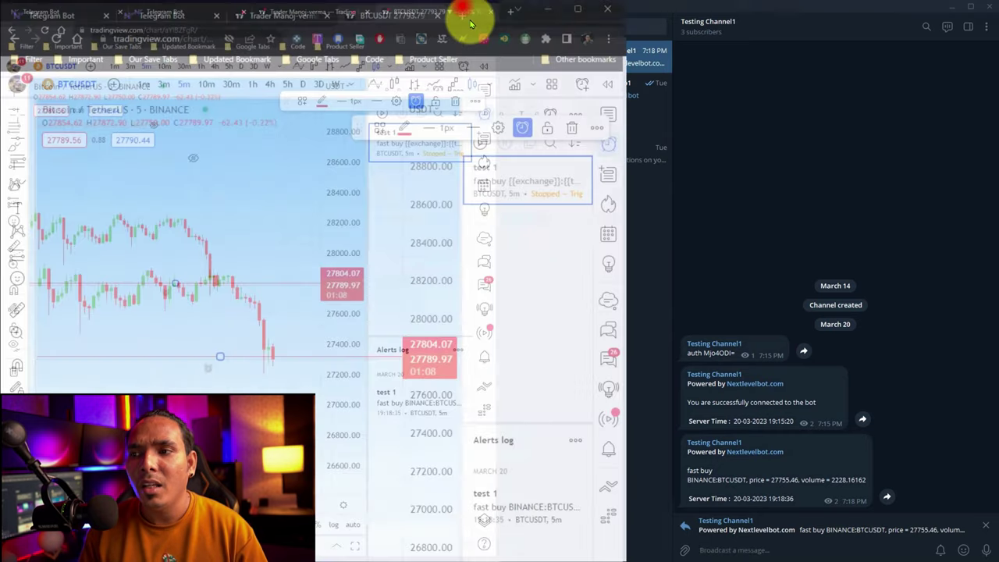
In the bot's Telegram Alert options, choose Group and copy the group authorisation command.
left_click(89, 9)
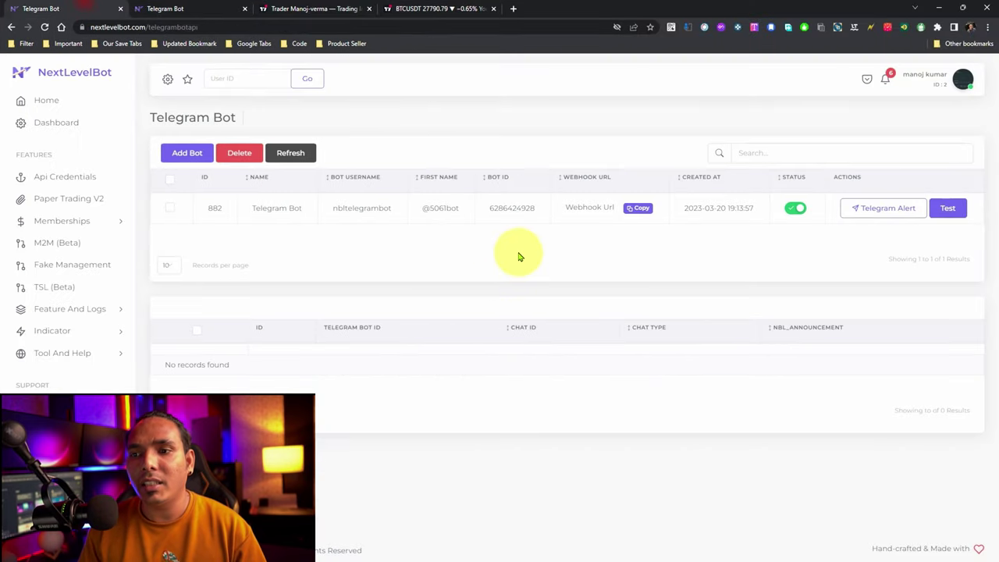
left_click(882, 208)
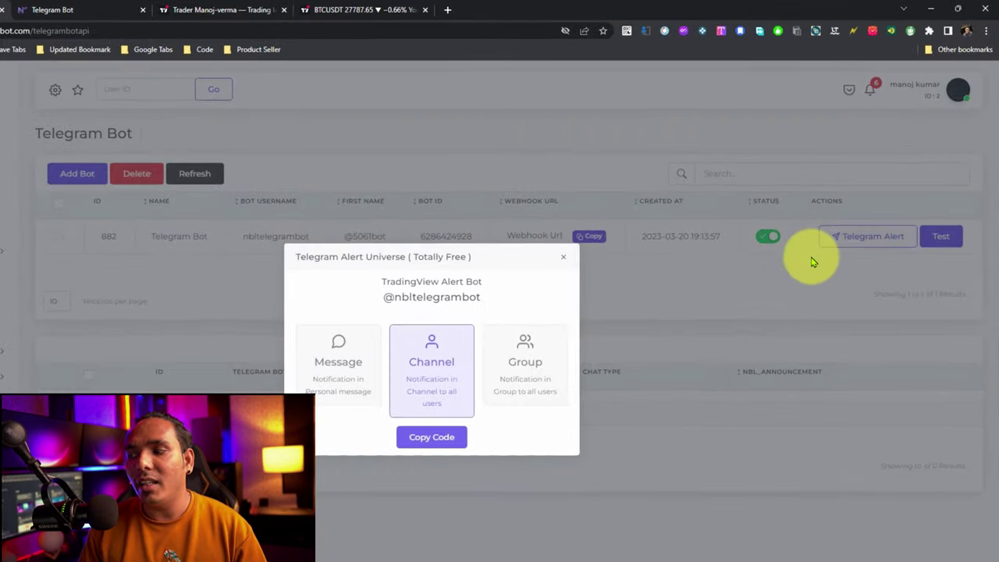
left_click(543, 355)
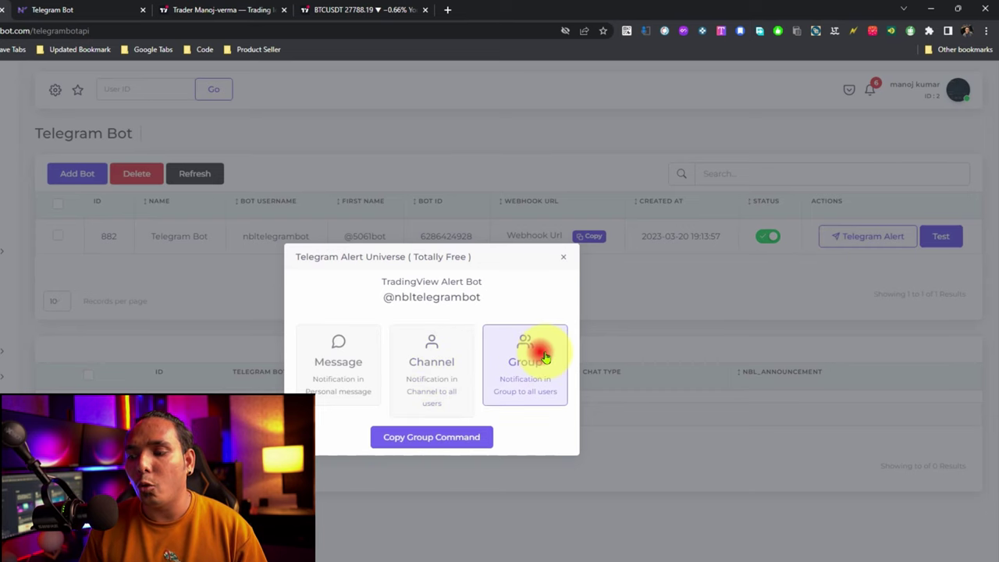
left_click(407, 437)
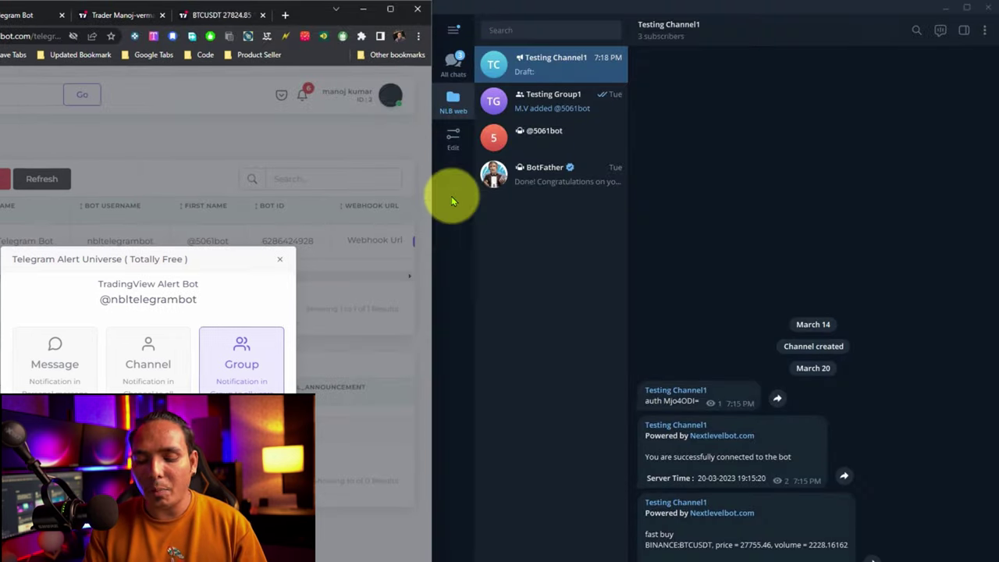
Send the copied authorisation command in the Testing Group1 chat.
left_click(610, 90)
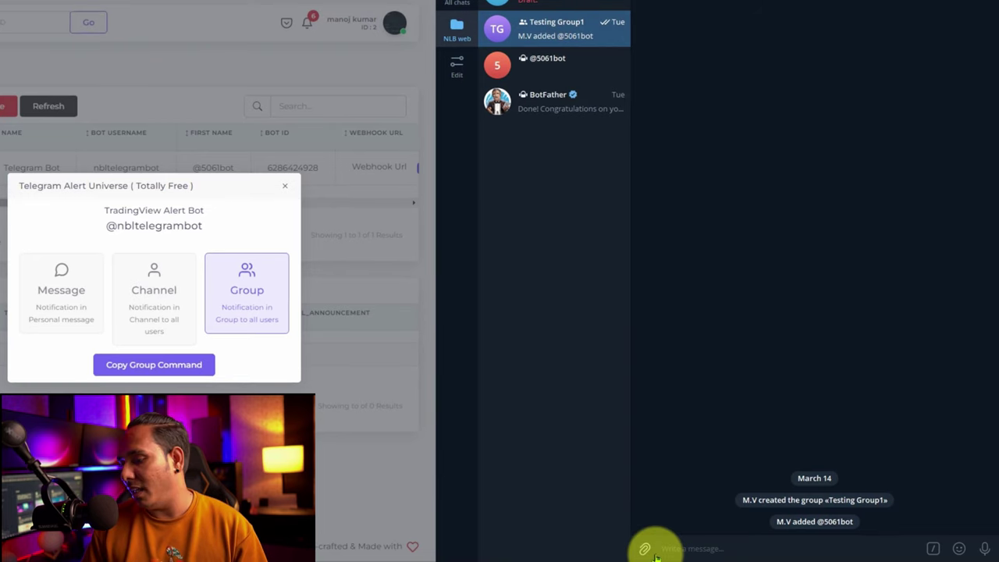
key("ctrl+v")
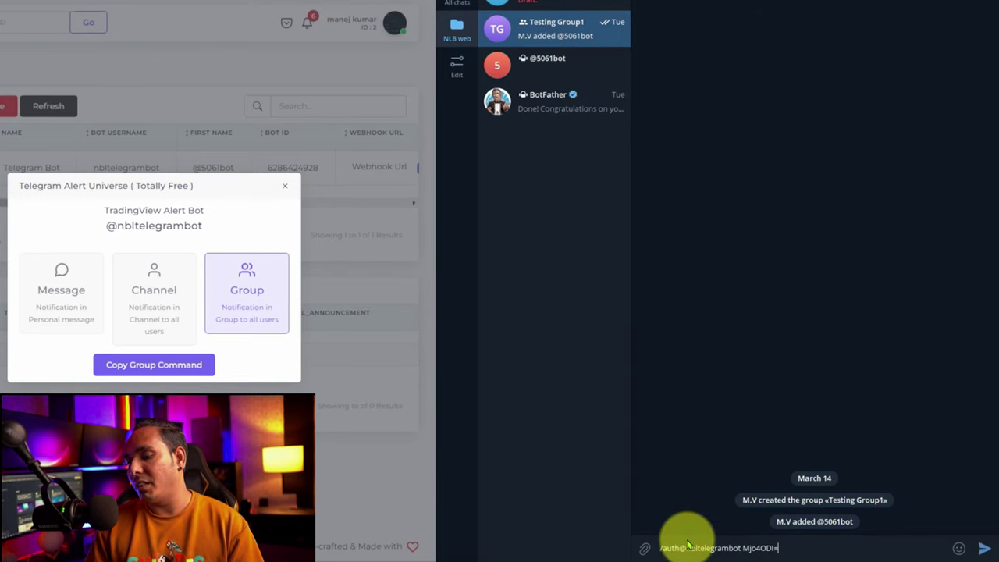
key("Return")
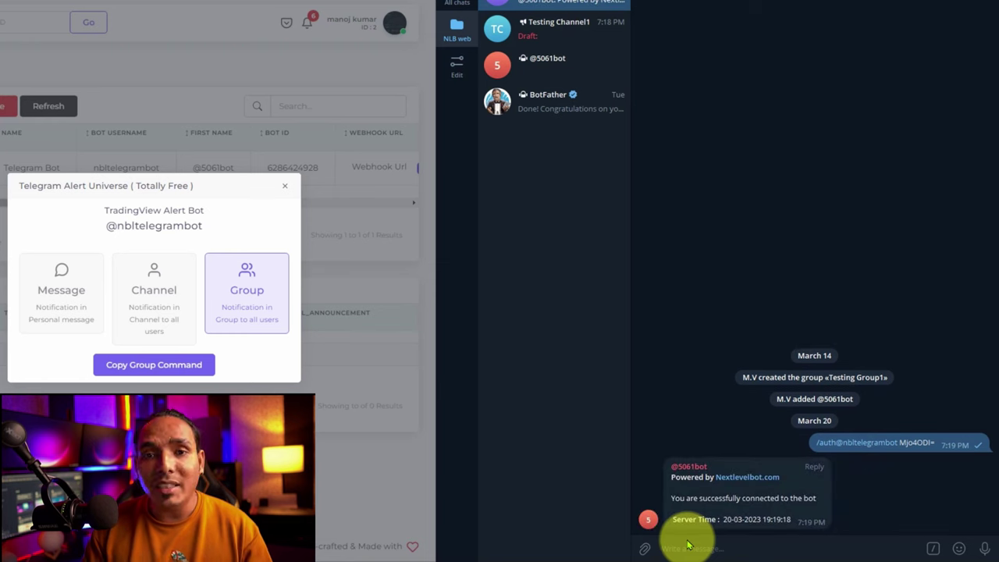